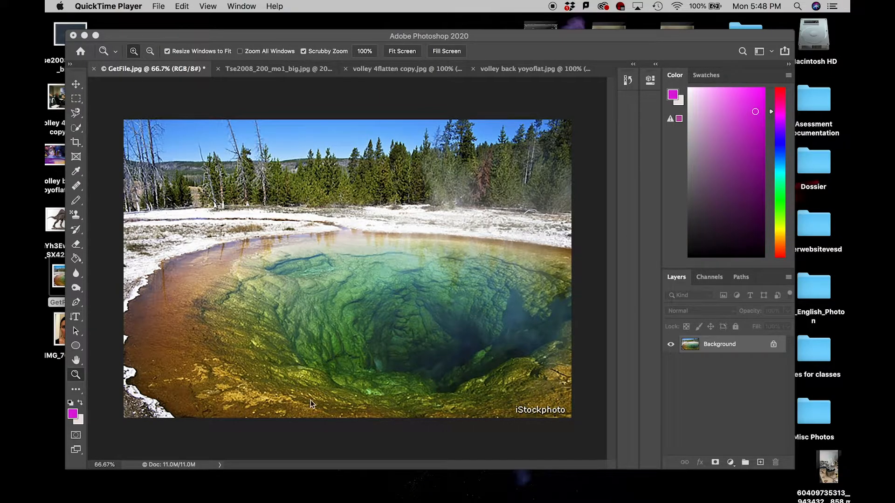
# Look through the open example images: the solar eclipse, the classroom composite and the masks composite.
pyautogui.click(276, 71)
pyautogui.click(276, 73)
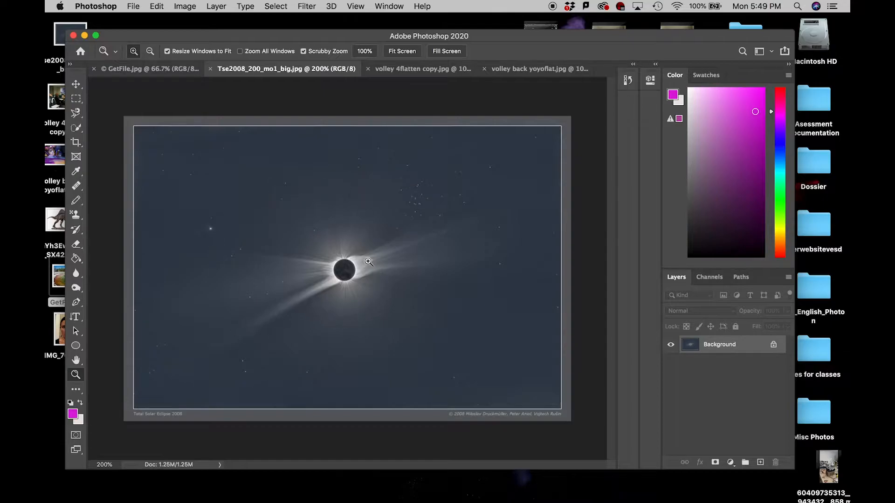
pyautogui.click(420, 70)
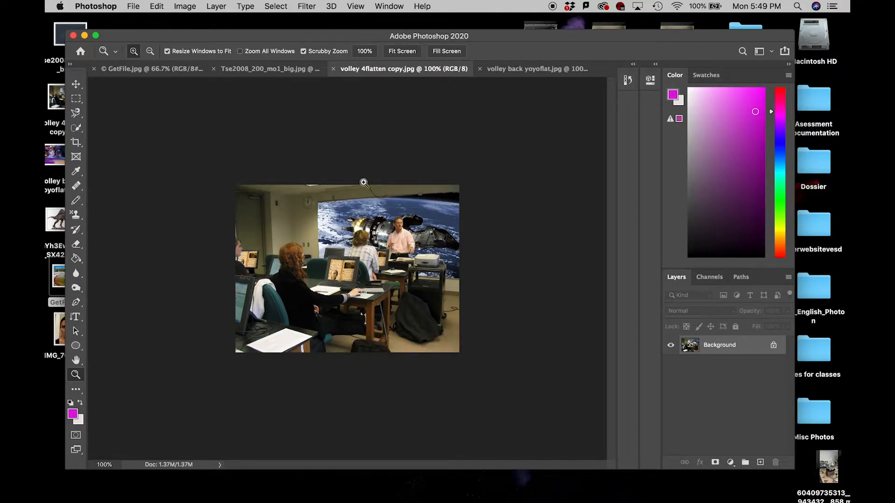
pyautogui.click(263, 69)
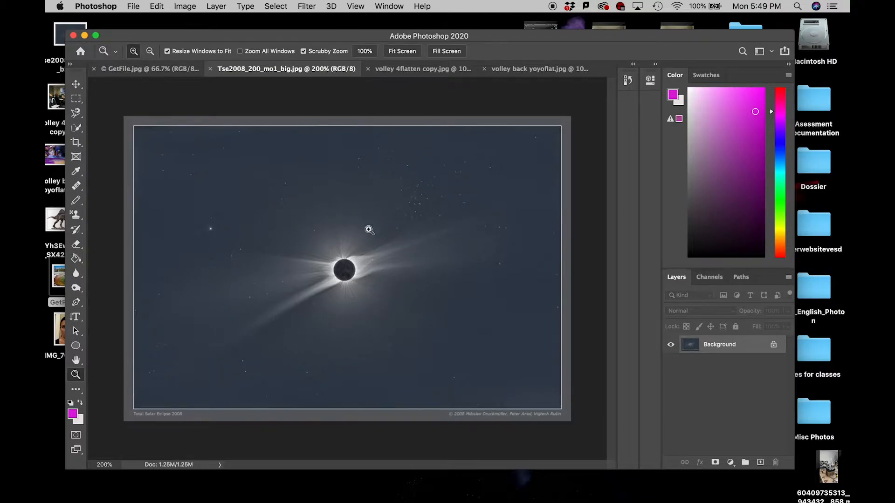
pyautogui.click(408, 70)
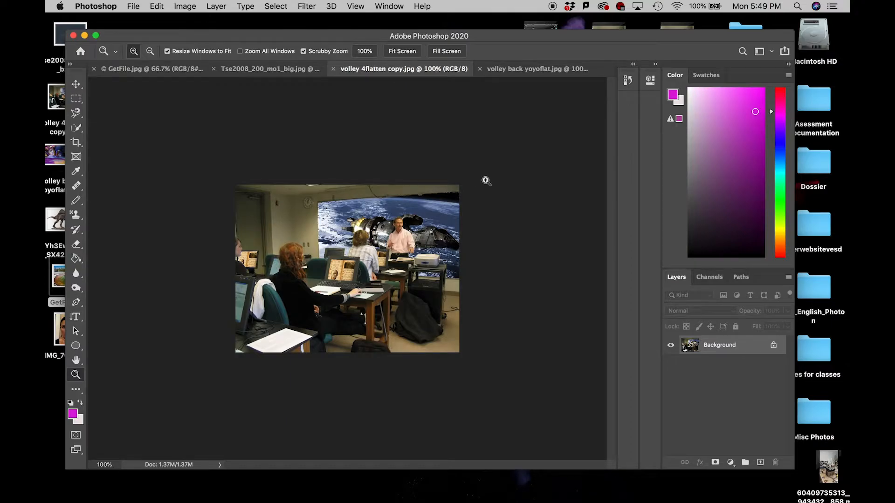
pyautogui.click(530, 68)
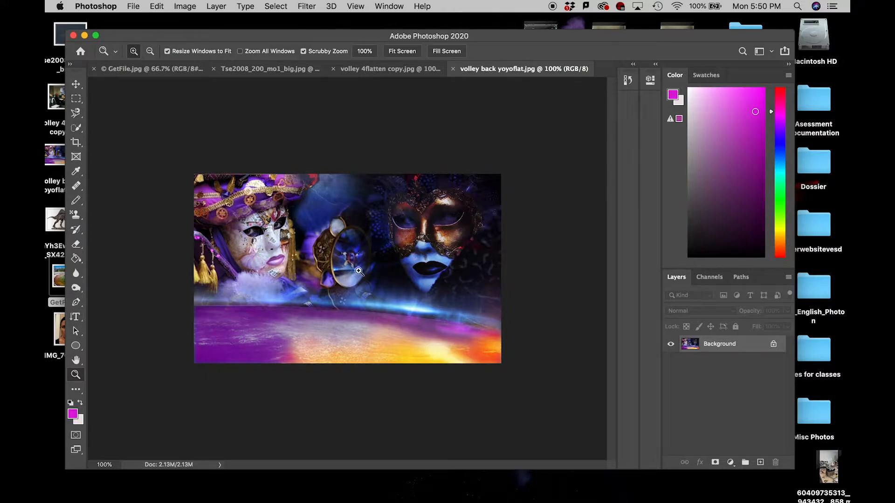
pyautogui.click(381, 72)
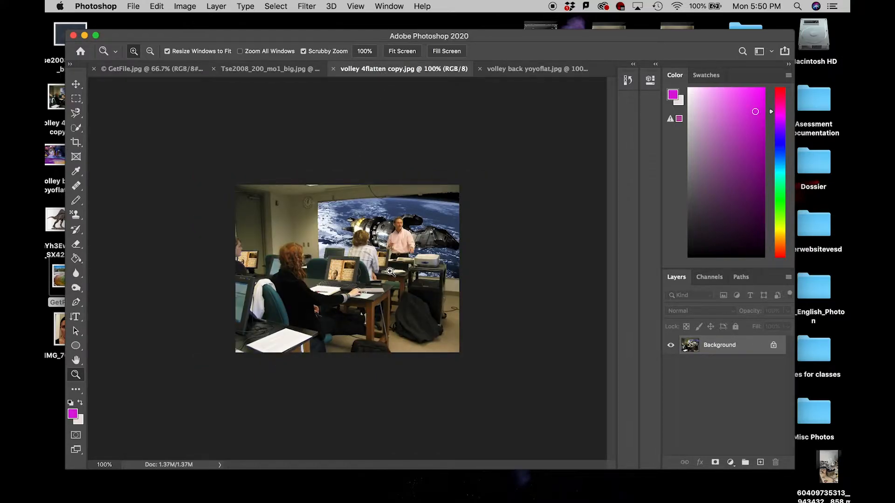
pyautogui.click(510, 71)
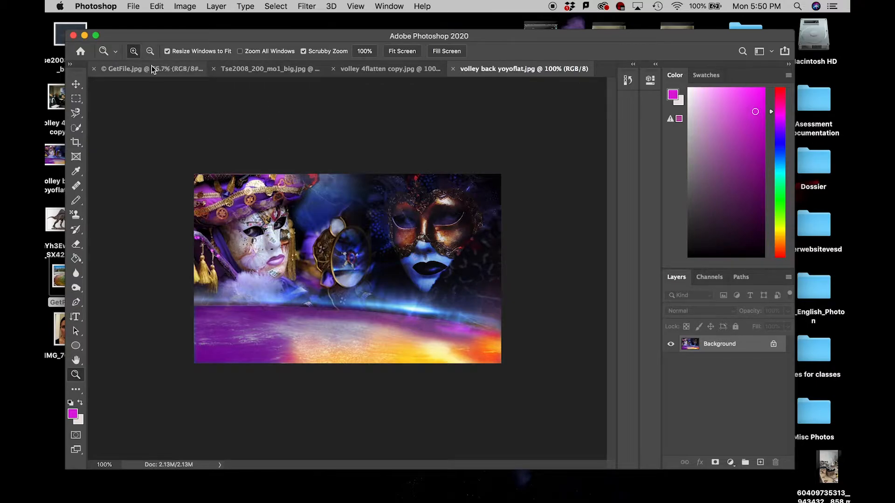
# Remove the iStockphoto watermark from the hot spring photo GetFile.jpg with the Clone Stamp tool.
pyautogui.click(134, 69)
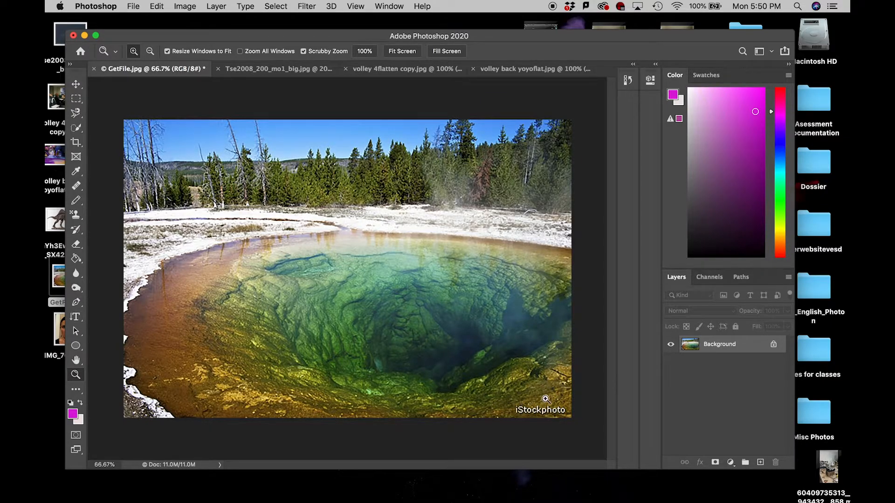
pyautogui.click(77, 217)
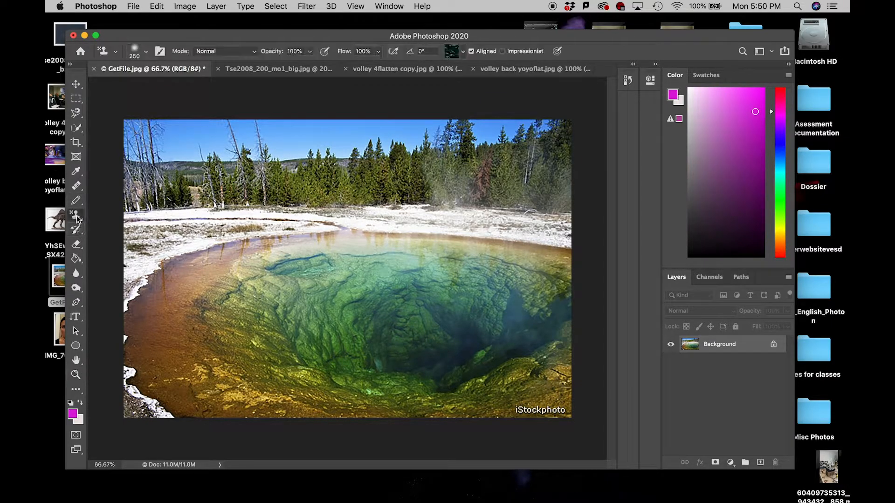
pyautogui.rightClick(77, 216)
pyautogui.click(116, 215)
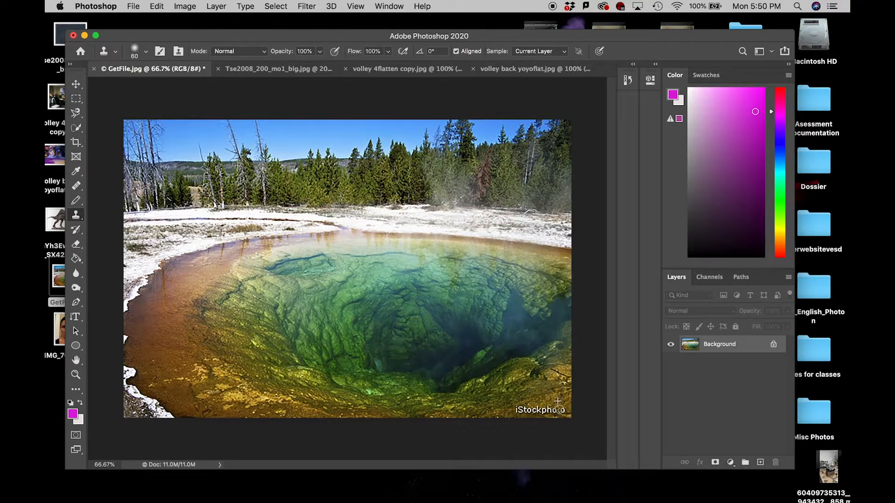
pyautogui.moveTo(562, 409)
pyautogui.mouseDown()
pyautogui.moveTo(519, 408)
pyautogui.moveTo(563, 408)
pyautogui.mouseUp()
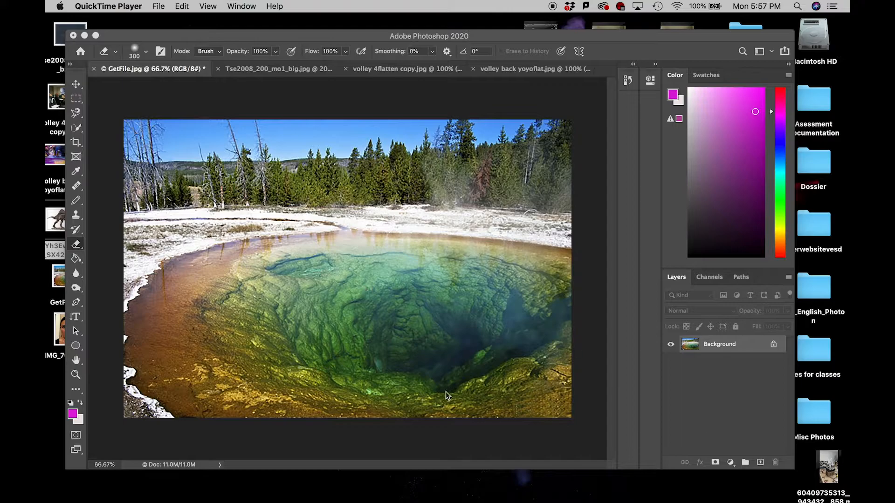
# Convert the Background into a regular layer named Layer 0 and place the dinosaur image file over the middle of the pool.
pyautogui.doubleClick(724, 344)
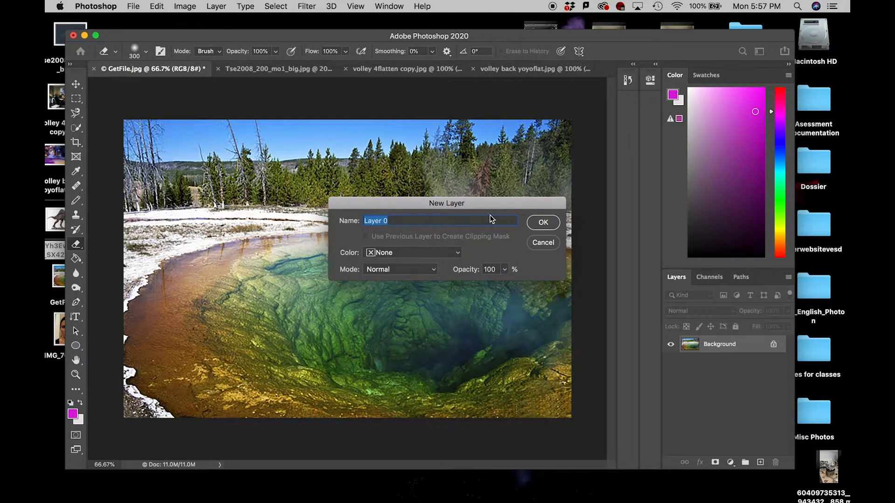
pyautogui.click(544, 222)
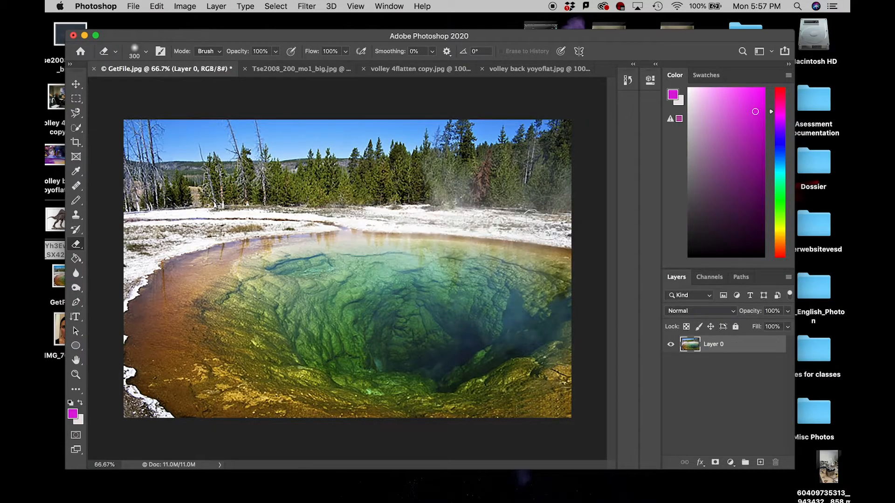
pyautogui.moveTo(62, 225); pyautogui.dragTo(294, 229)
pyautogui.moveTo(351, 243); pyautogui.dragTo(374, 220)
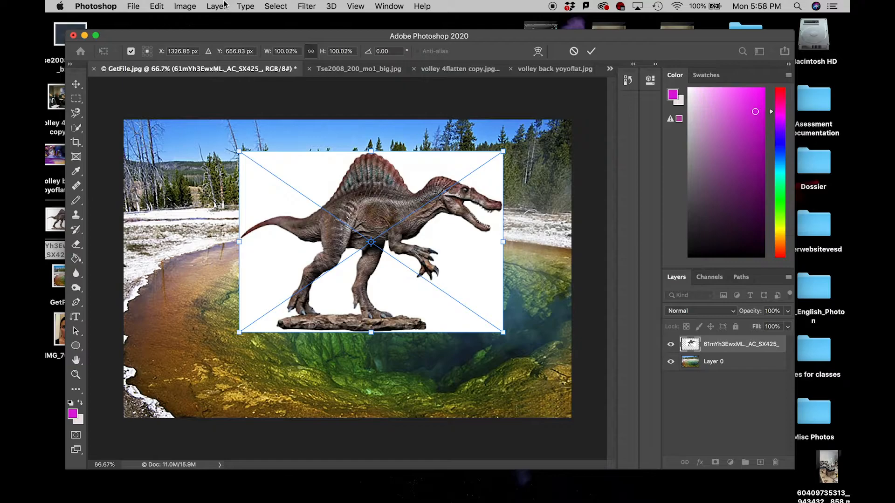
pyautogui.moveTo(214, 36)
pyautogui.mouseDown()
pyautogui.moveTo(255, 41)
pyautogui.moveTo(211, 38)
pyautogui.mouseUp()
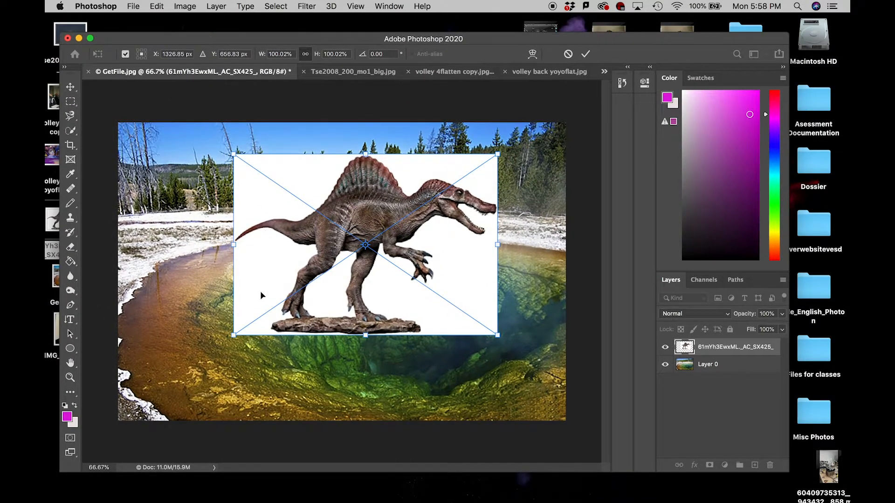
pyautogui.click(194, 8)
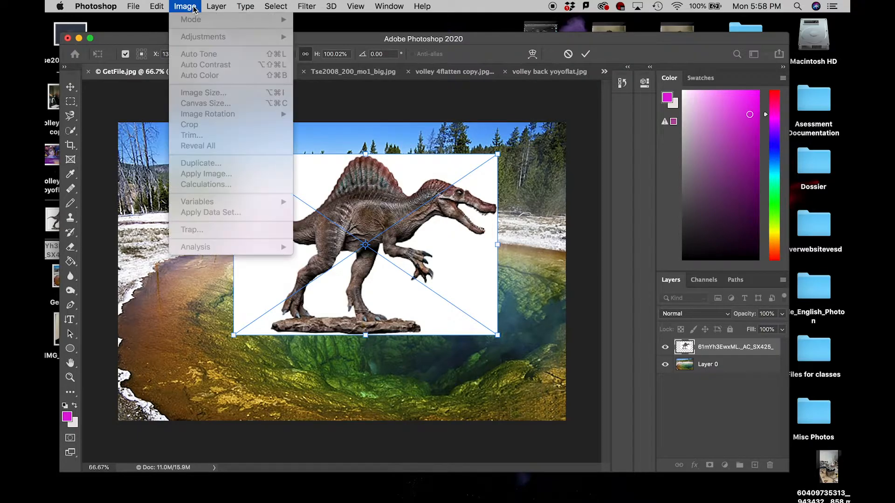
pyautogui.click(209, 9)
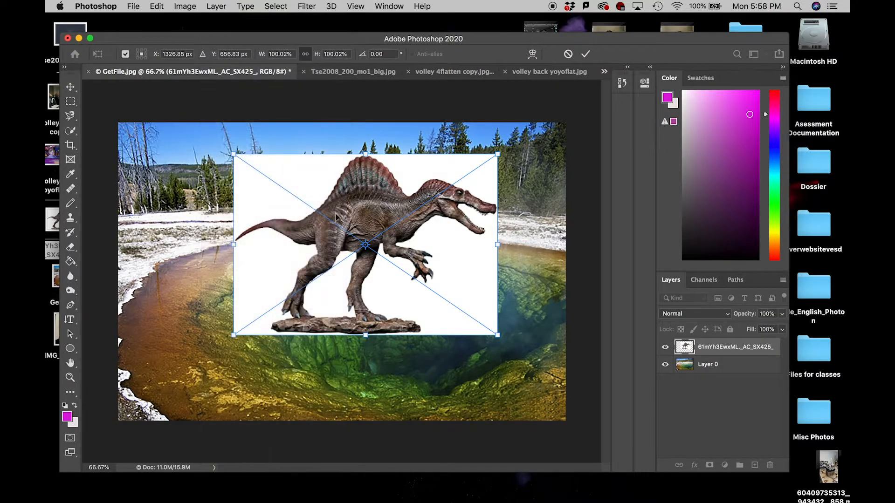
pyautogui.press('Return')
# Rasterize the placed dinosaur smart object so that its pixels can be edited.
pyautogui.press('e')
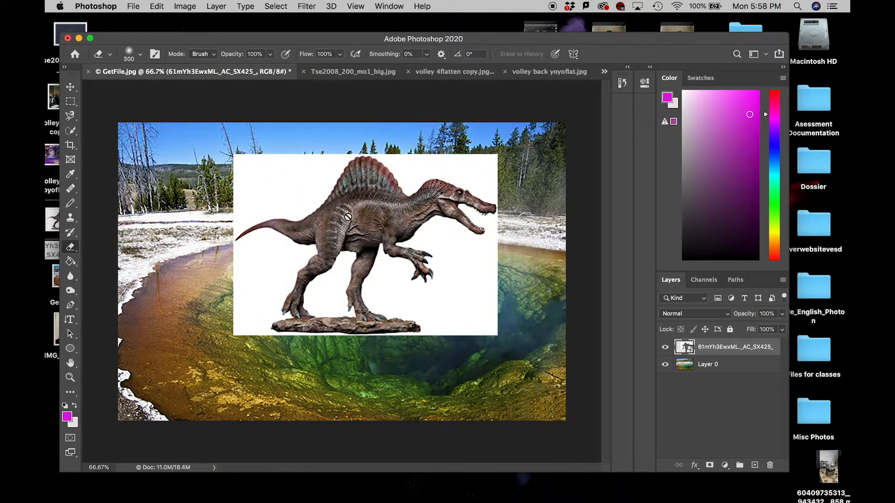
pyautogui.click(190, 8)
pyautogui.moveTo(210, 7)
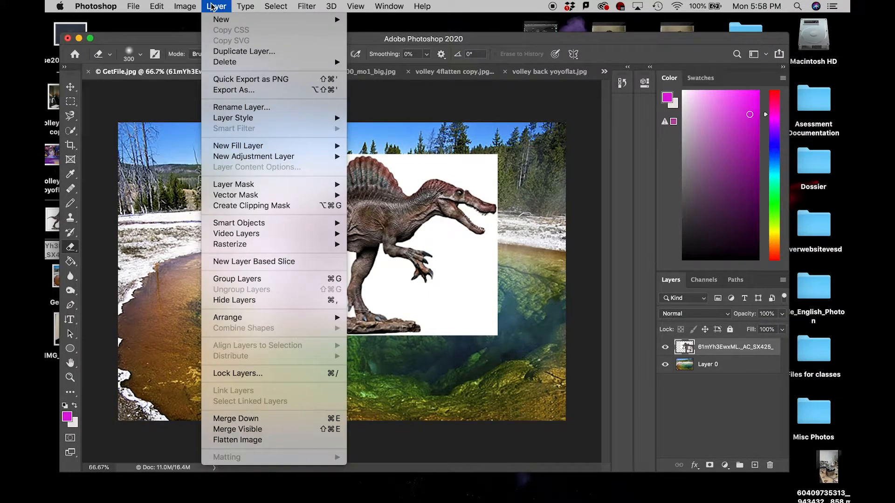
pyautogui.moveTo(237, 246)
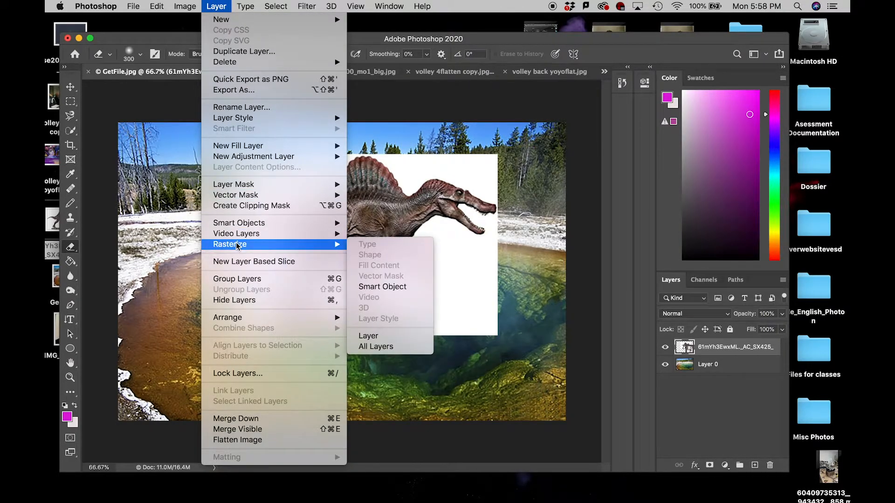
pyautogui.click(362, 287)
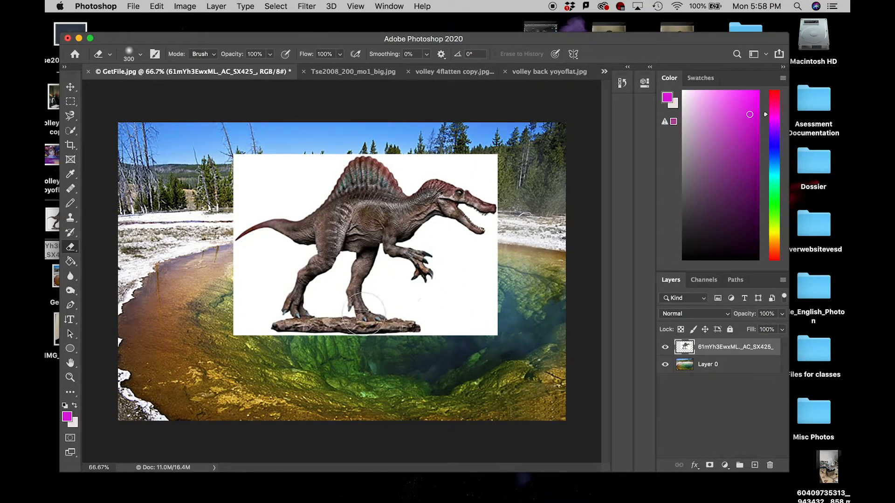
# Preview the blend modes on the dinosaur layer and leave it set to Normal.
pyautogui.click(689, 298)
pyautogui.click(690, 299)
pyautogui.click(711, 314)
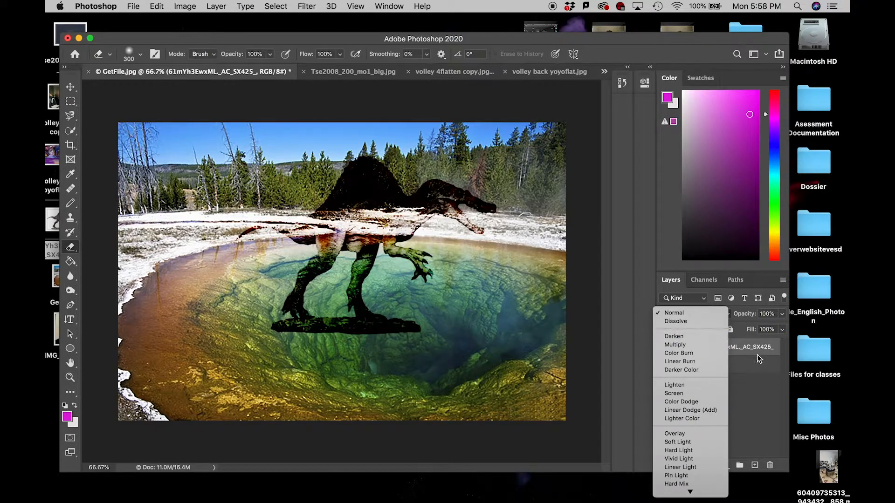
pyautogui.click(675, 313)
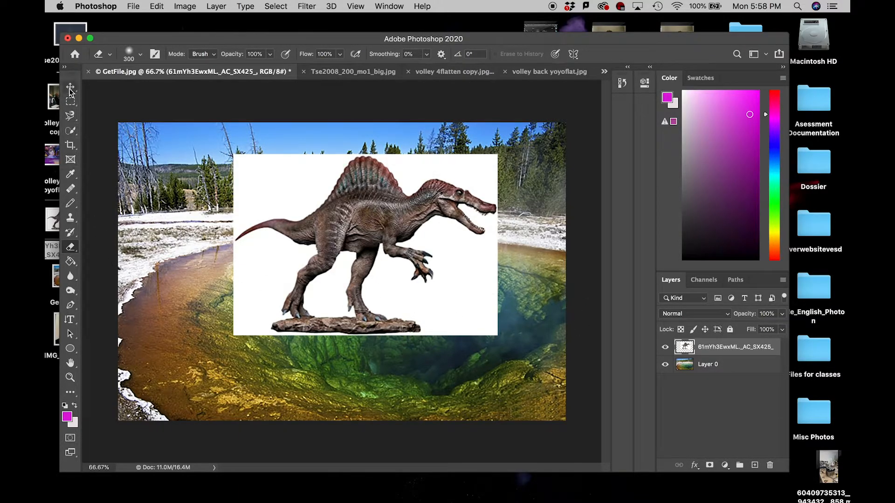
# Select the white background around the dinosaur with the Quick Selection tool.
pyautogui.click(70, 130)
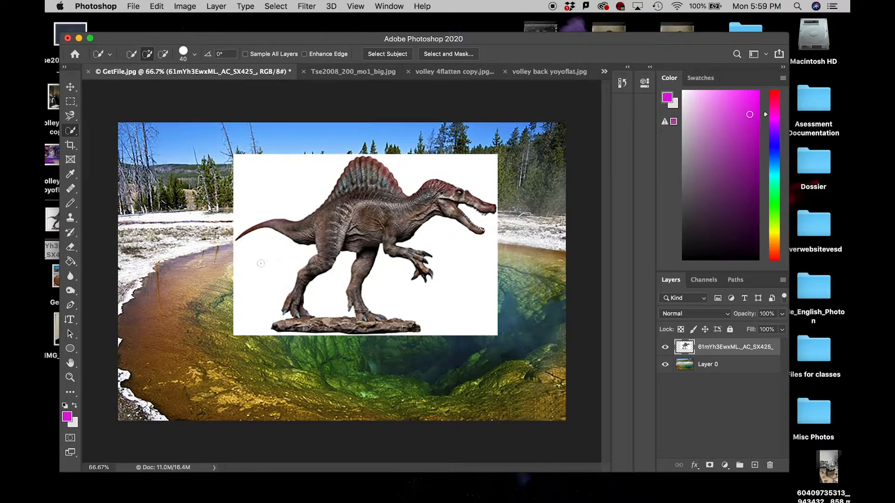
pyautogui.moveTo(256, 288); pyautogui.dragTo(237, 327)
pyautogui.moveTo(374, 333)
pyautogui.mouseDown()
pyautogui.moveTo(430, 334)
pyautogui.moveTo(464, 306)
pyautogui.moveTo(461, 289)
pyautogui.mouseUp()
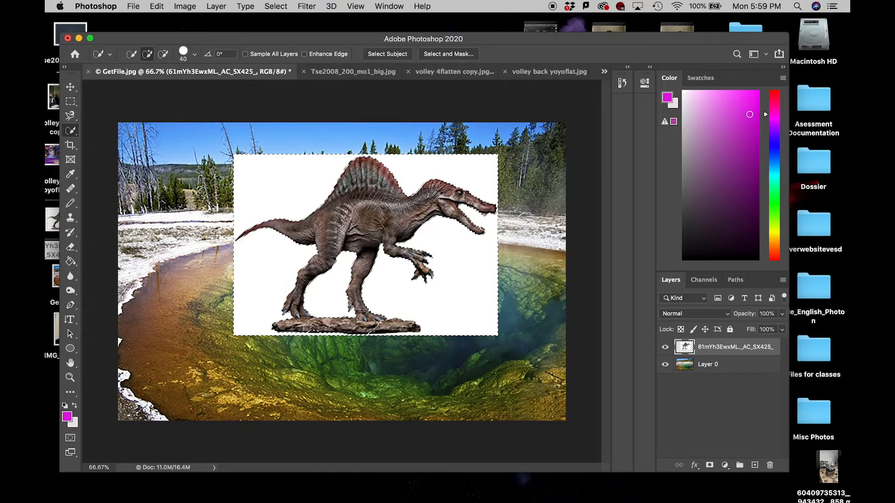
# Add the rock base under the dinosaur's feet to the selection, reducing the Quick Selection brush to 20.
pyautogui.press('super+equal')
pyautogui.press('super+equal')
pyautogui.press('super+equal')
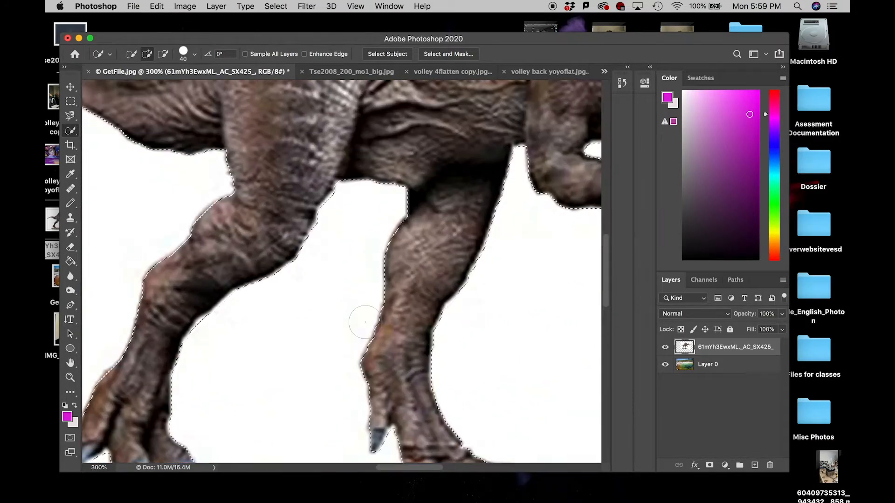
pyautogui.moveTo(342, 335); pyautogui.dragTo(327, 158)
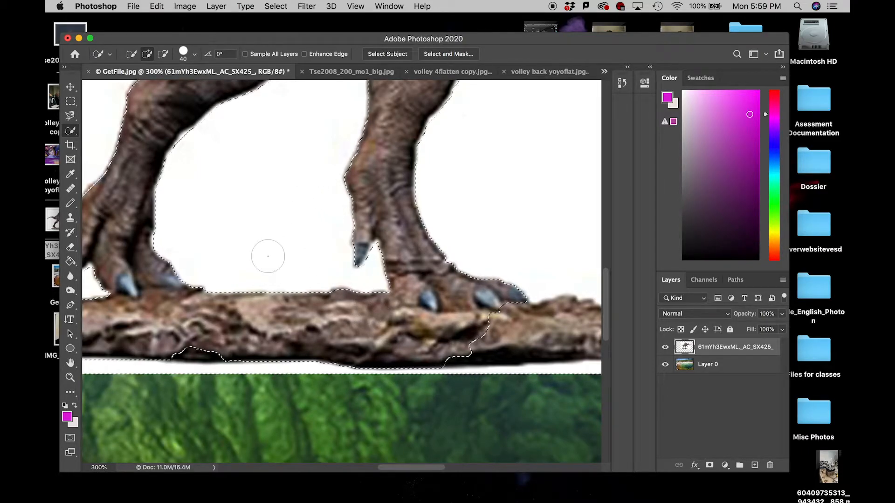
pyautogui.moveTo(371, 303); pyautogui.dragTo(319, 314)
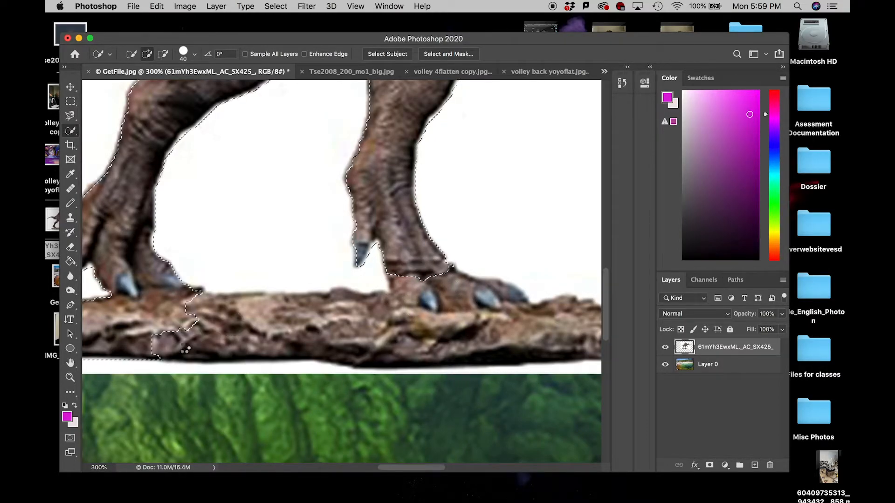
pyautogui.press('[')
pyautogui.press('[')
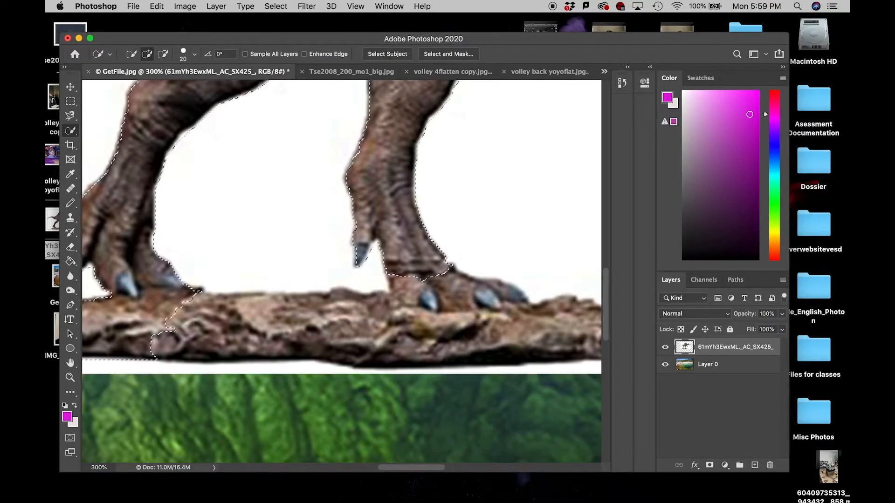
pyautogui.click(168, 318)
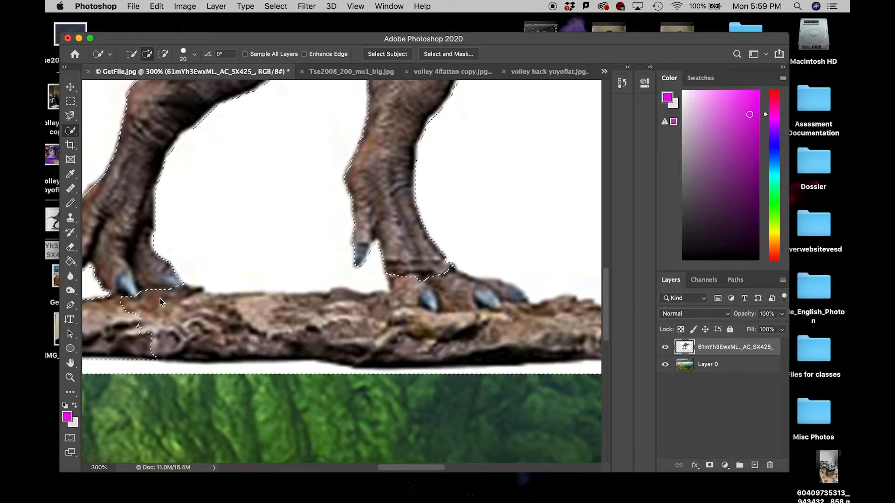
pyautogui.hscroll(-5, 181, 299)
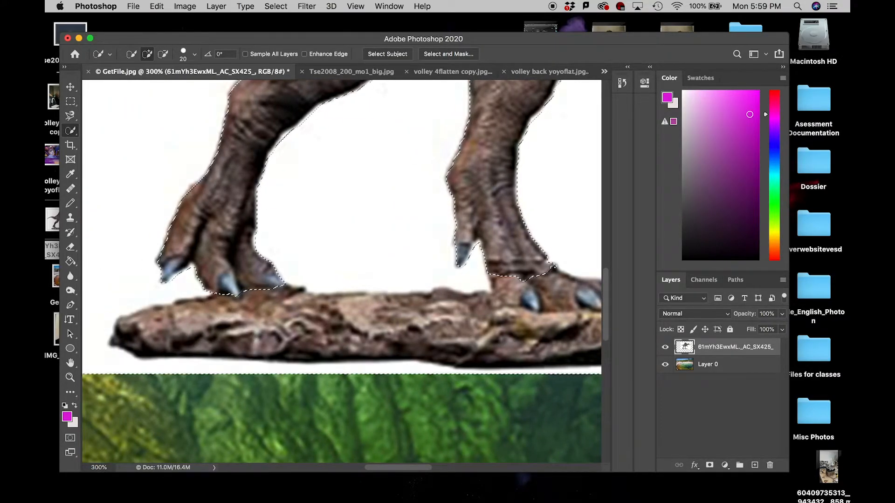
# Subtract the dinosaur's leading foot and its claws from the selection.
pyautogui.hscroll(6, 233, 321)
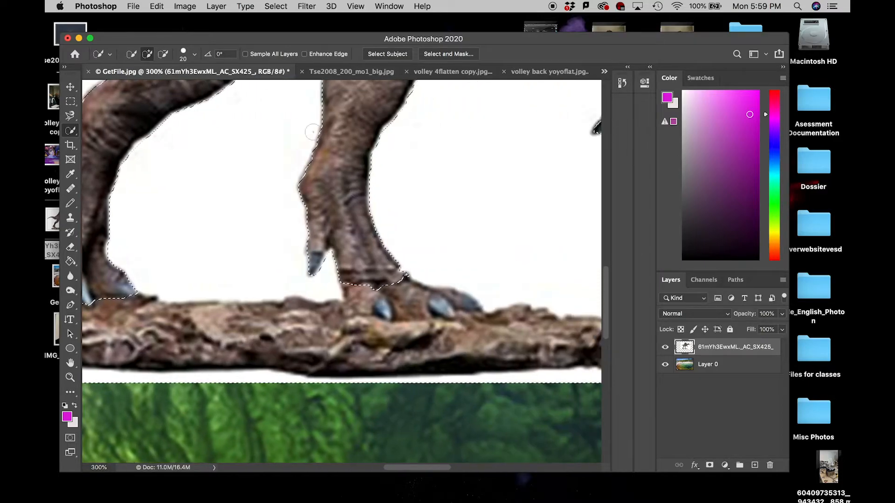
pyautogui.click(163, 54)
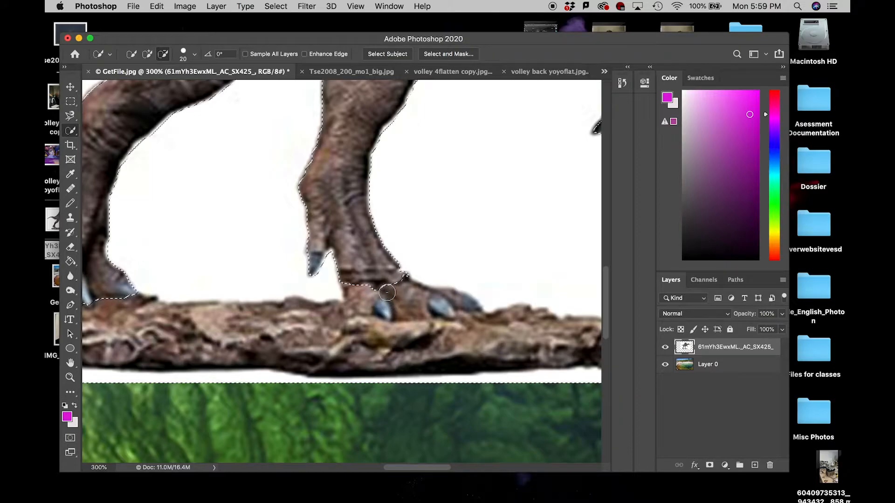
pyautogui.moveTo(404, 279)
pyautogui.mouseDown()
pyautogui.moveTo(411, 296)
pyautogui.moveTo(377, 300)
pyautogui.mouseUp()
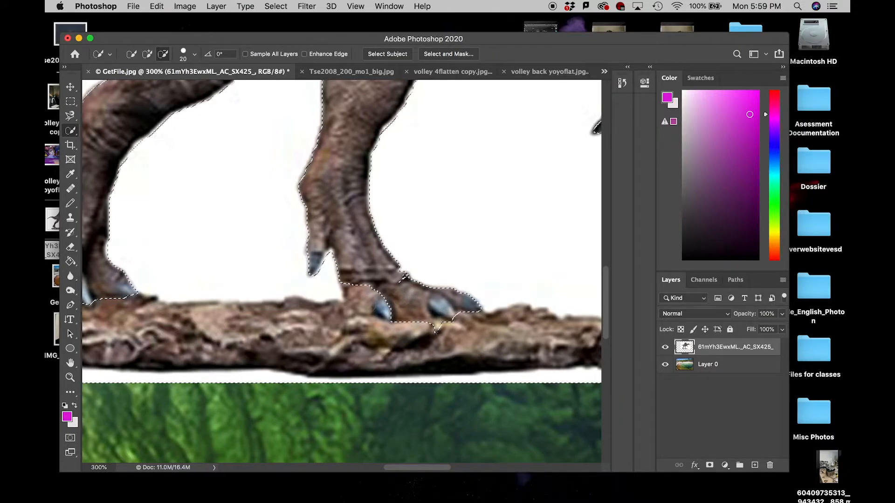
pyautogui.click(404, 278)
# Add the remaining rock under the leading foot and the white beside the rear leg to the selection, using a size 15 brush.
pyautogui.click(147, 54)
pyautogui.press('[')
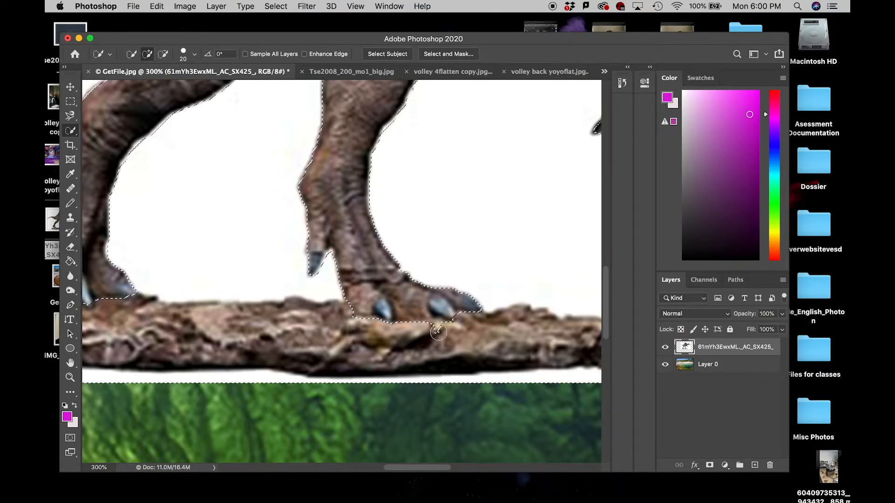
pyautogui.click(438, 331)
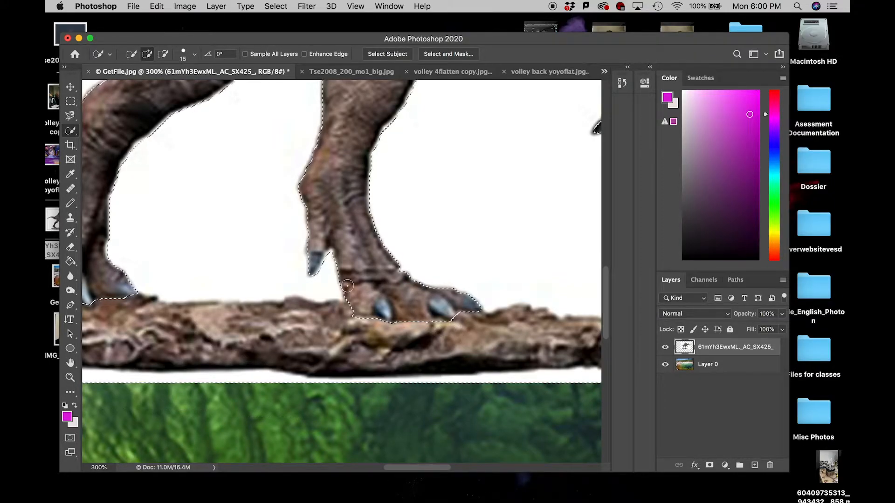
pyautogui.scroll(-2, 339, 272)
pyautogui.scroll(-1, 327, 243)
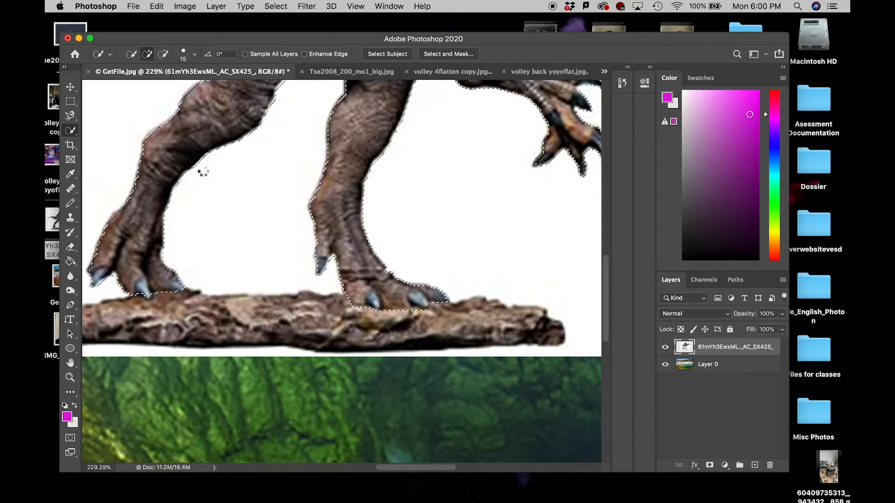
pyautogui.click(180, 181)
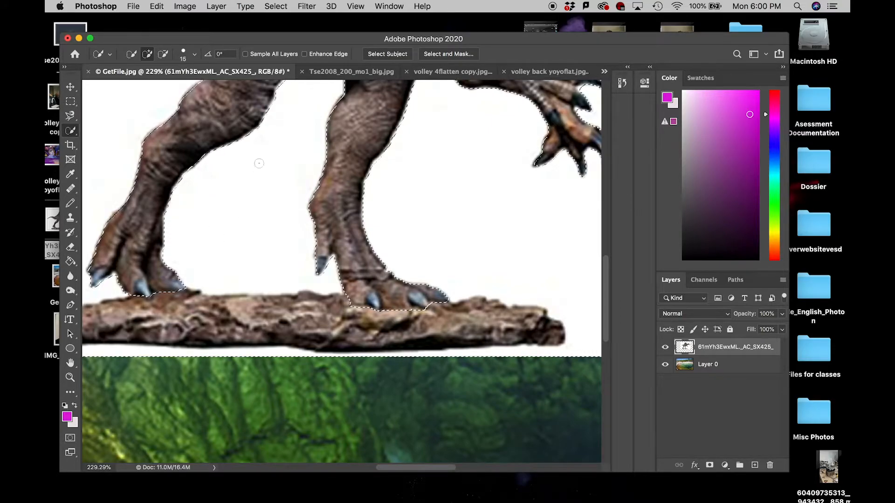
# Invert the selection so it covers the dinosaur and feather it by 3 pixels.
pyautogui.scroll(2, 277, 165)
pyautogui.scroll(5, 278, 165)
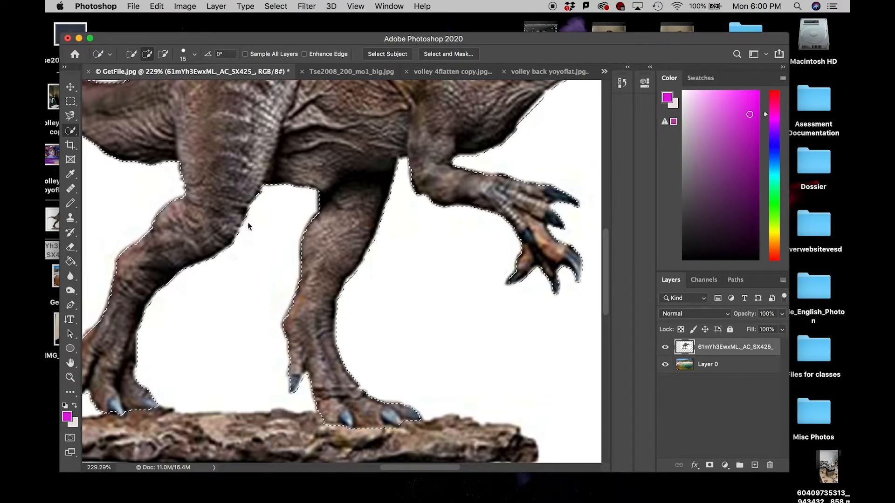
pyautogui.scroll(-2, 326, 210)
pyautogui.scroll(8, 289, 285)
pyautogui.scroll(3, 289, 284)
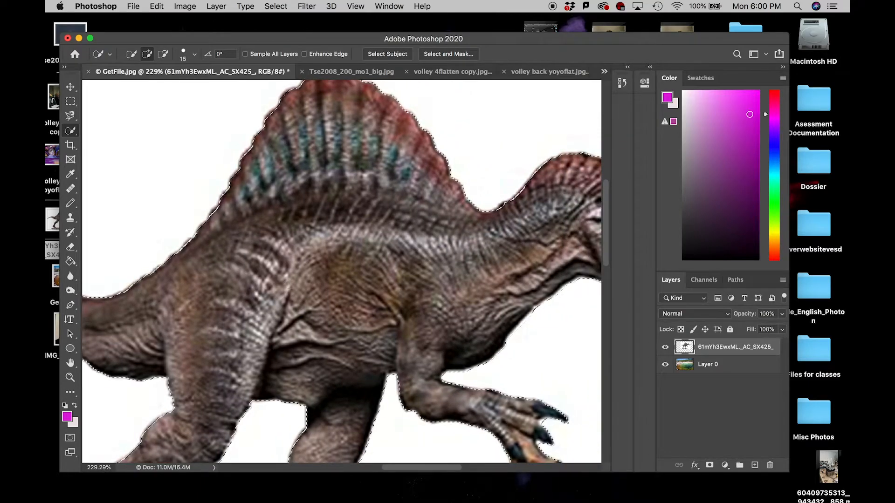
pyautogui.scroll(-5, 289, 284)
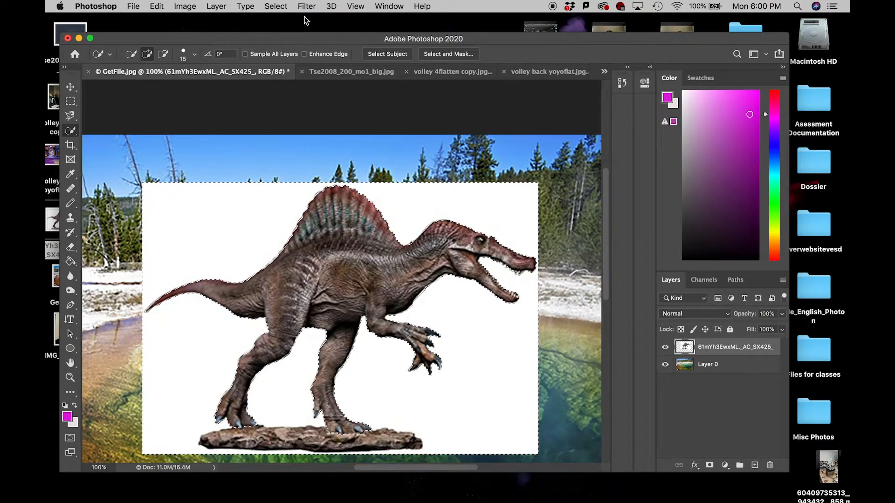
pyautogui.click(276, 6)
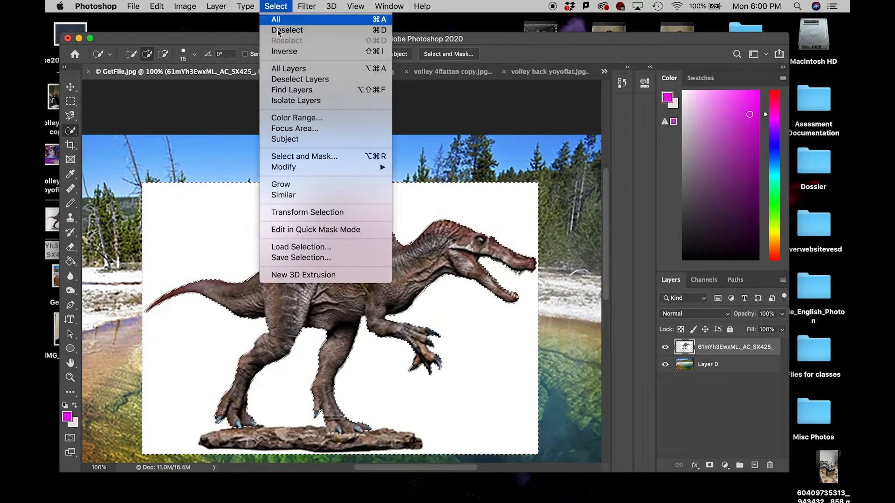
pyautogui.click(284, 55)
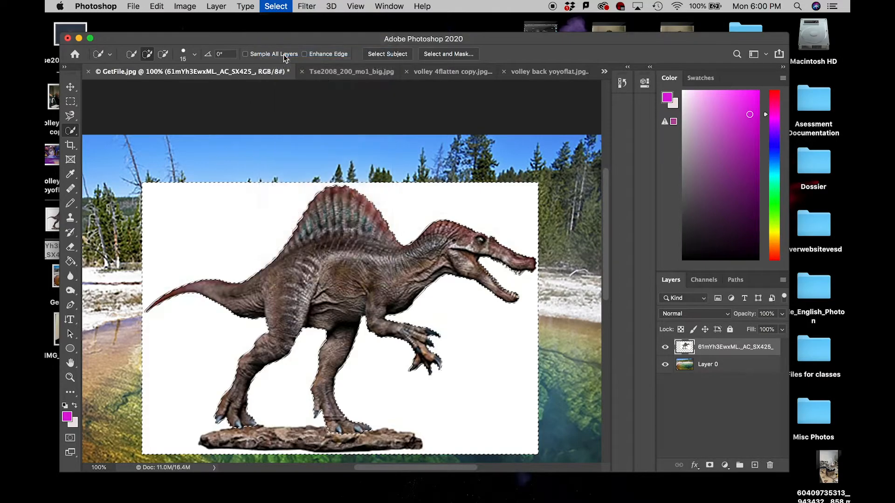
pyautogui.click(276, 6)
pyautogui.moveTo(298, 168)
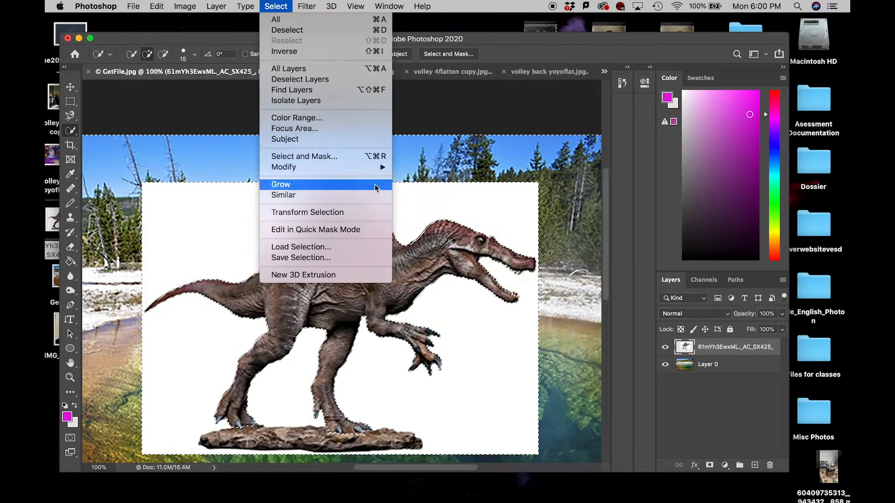
pyautogui.click(414, 210)
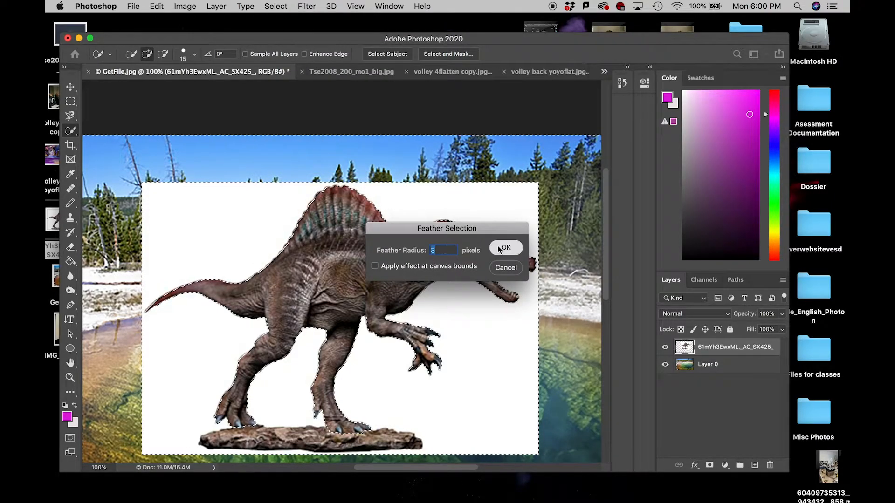
pyautogui.click(505, 248)
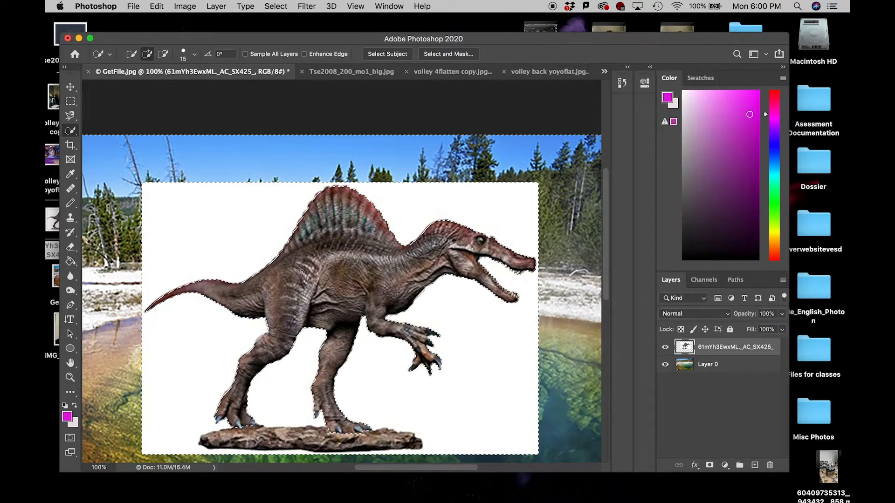
# Paste the copied dinosaur cutout onto a new layer and hide the original dinosaur layer.
pyautogui.scroll(-2, 233, 303)
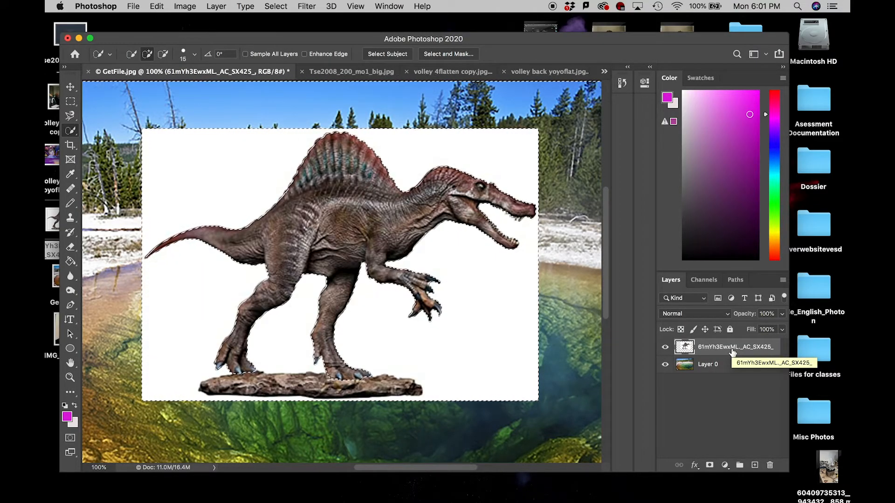
pyautogui.click(755, 465)
pyautogui.press('super+v')
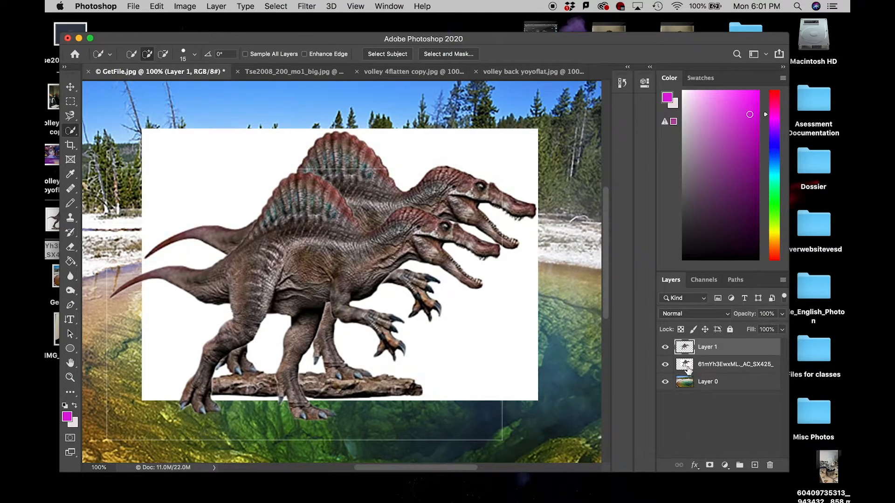
pyautogui.click(666, 364)
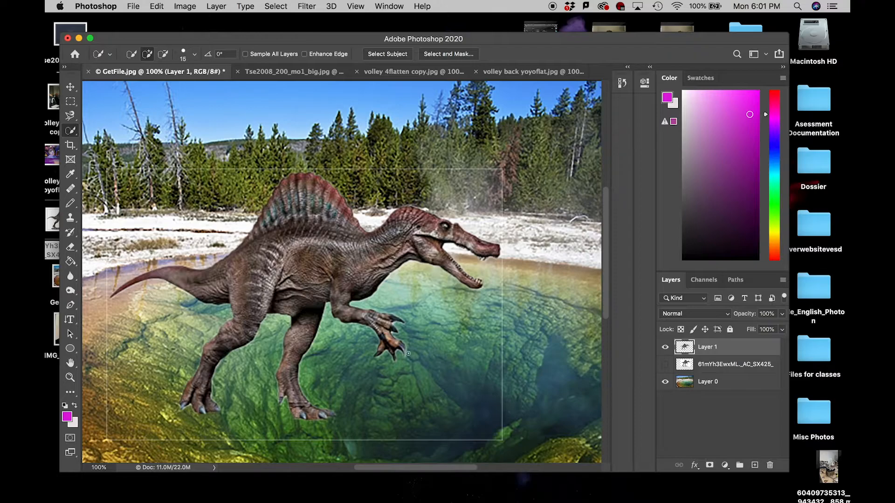
pyautogui.scroll(-2, 409, 355)
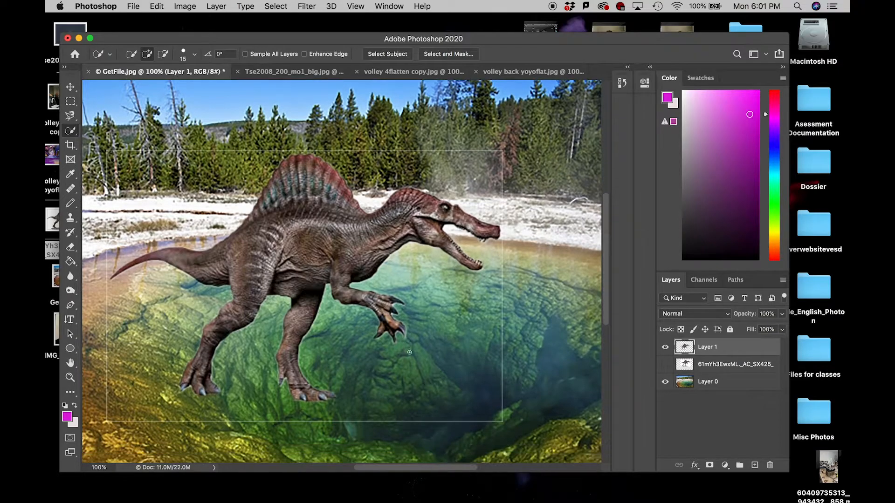
# Erase the faint rectangular outline around the dinosaur cutout with a hard-edged Eraser, reducing its size to 80.
pyautogui.click(71, 247)
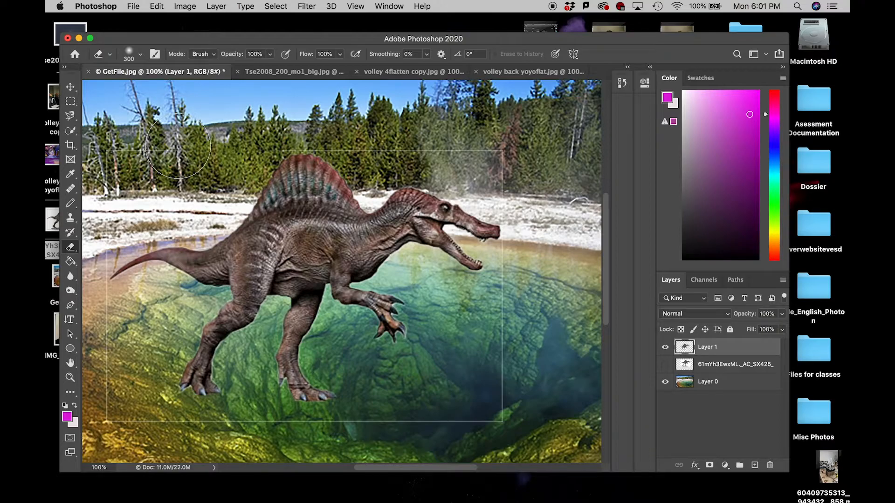
pyautogui.hotkey('shift', ']')
pyautogui.hotkey('shift', ']')
pyautogui.hotkey('shift', ']')
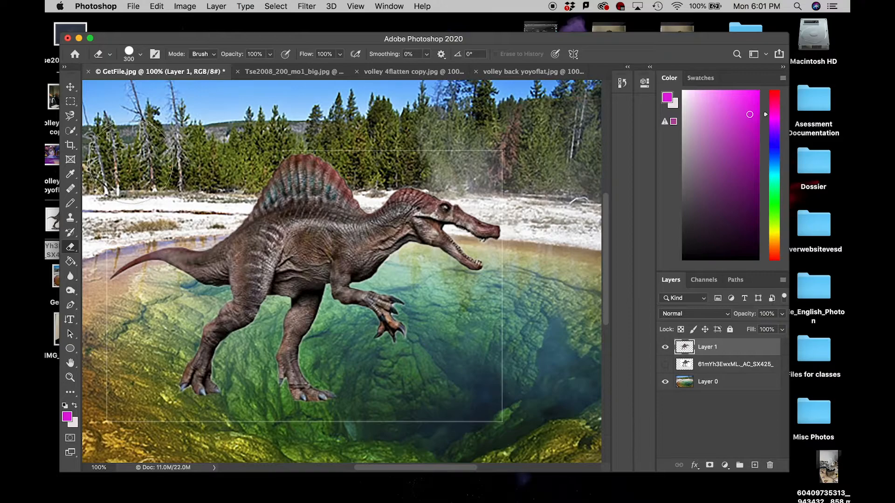
pyautogui.moveTo(117, 347)
pyautogui.mouseDown()
pyautogui.moveTo(119, 425)
pyautogui.moveTo(141, 427)
pyautogui.mouseUp()
pyautogui.press('[')
pyautogui.press('[')
pyautogui.press('[')
pyautogui.press('[')
pyautogui.press('[')
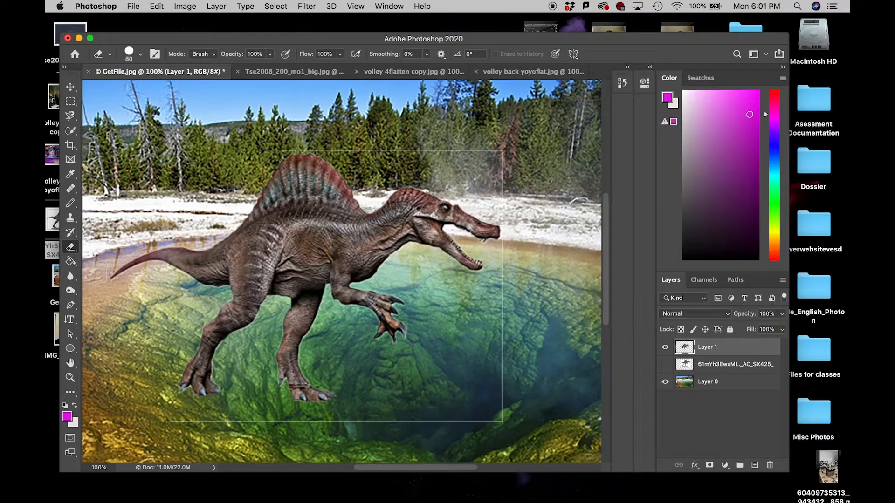
pyautogui.moveTo(136, 408)
pyautogui.mouseDown()
pyautogui.moveTo(161, 424)
pyautogui.moveTo(505, 416)
pyautogui.moveTo(501, 351)
pyautogui.moveTo(504, 338)
pyautogui.moveTo(503, 392)
pyautogui.moveTo(516, 249)
pyautogui.moveTo(499, 170)
pyautogui.moveTo(474, 153)
pyautogui.moveTo(405, 160)
pyautogui.moveTo(275, 143)
pyautogui.mouseUp()
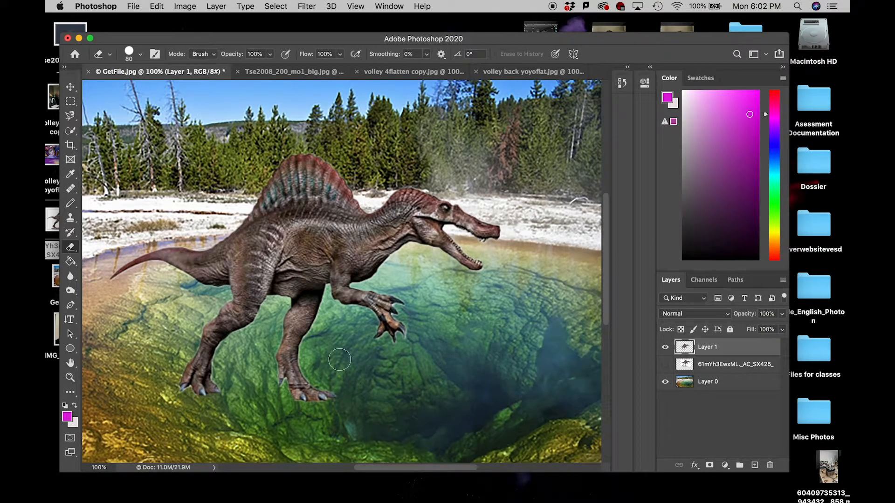
# Sample a brown skin tone from the dinosaur's lower leg and set the Brush tool's mode to Multiply.
pyautogui.click(70, 174)
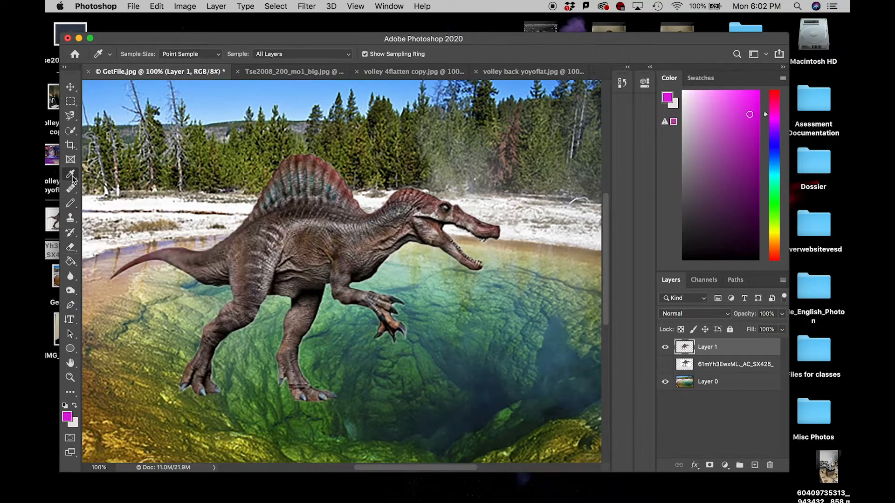
pyautogui.click(294, 372)
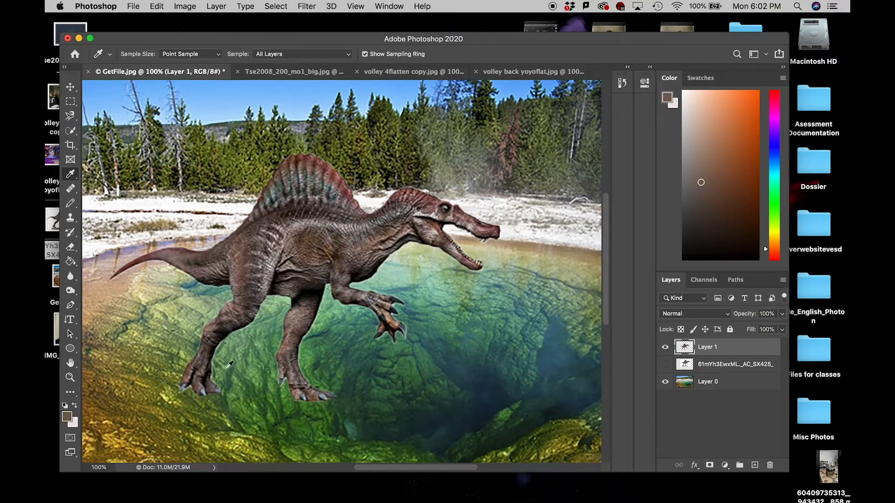
pyautogui.click(200, 356)
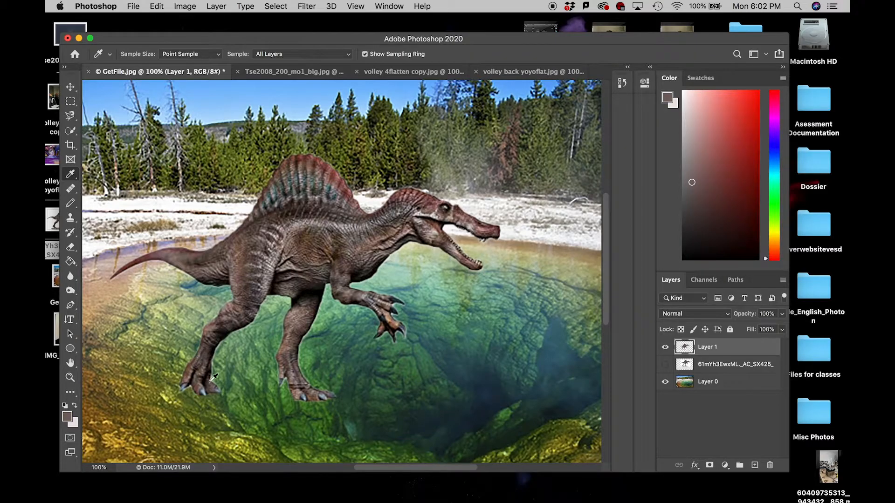
pyautogui.click(200, 360)
pyautogui.click(71, 206)
pyautogui.click(115, 202)
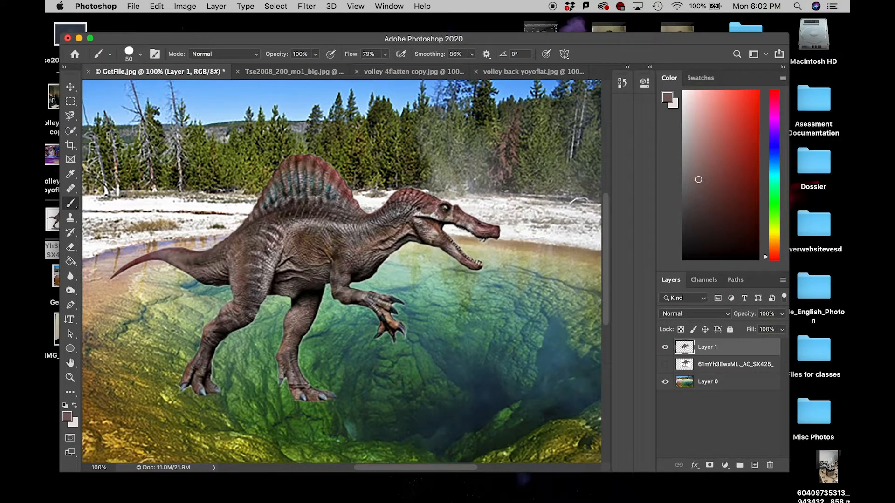
pyautogui.click(235, 54)
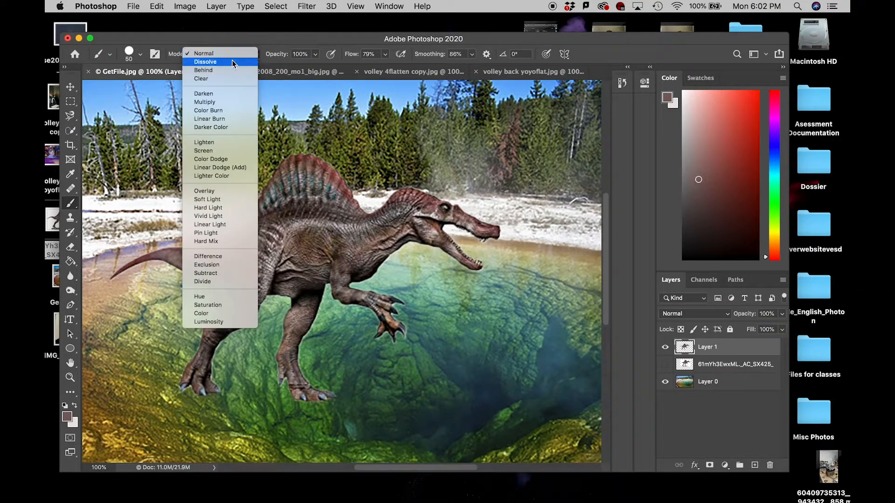
pyautogui.click(215, 102)
# Try to paint over the white fringe beneath the hand claws with the Multiply brush at size 9.
pyautogui.scroll(2, 206, 343)
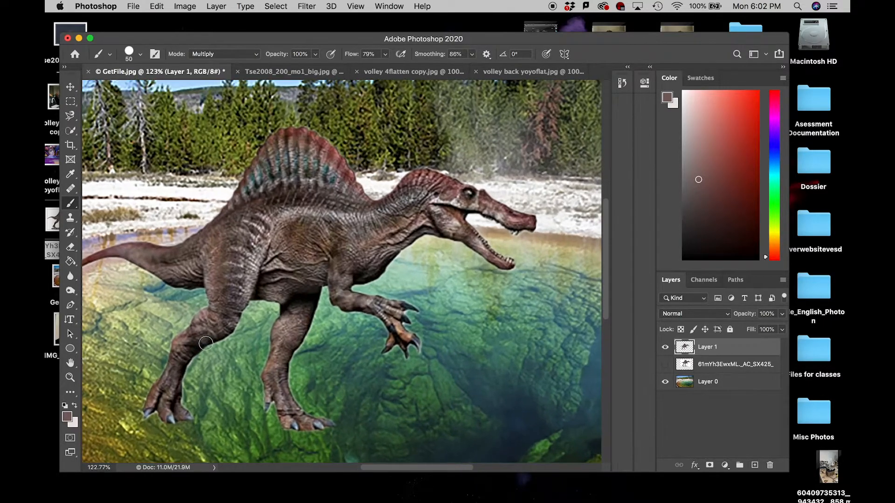
pyautogui.scroll(5, 206, 344)
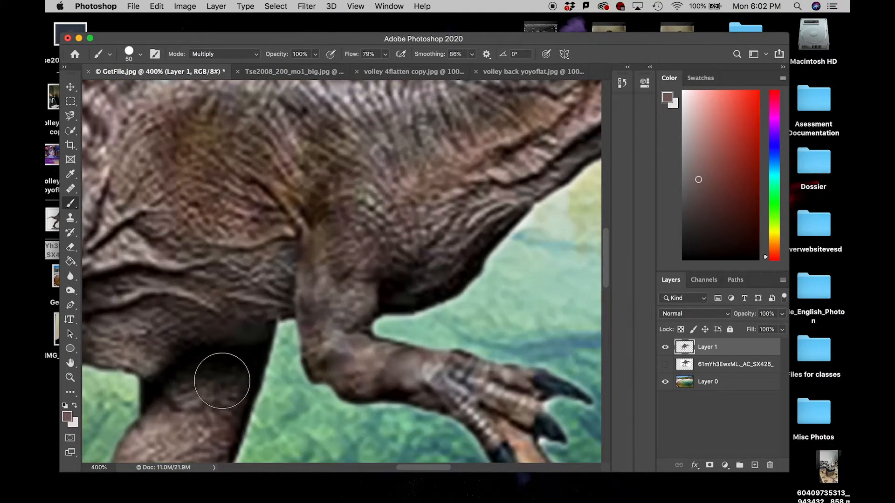
pyautogui.scroll(-5, 223, 381)
pyautogui.press('[')
pyautogui.press('[')
pyautogui.press('[')
pyautogui.press('[')
pyautogui.press('[')
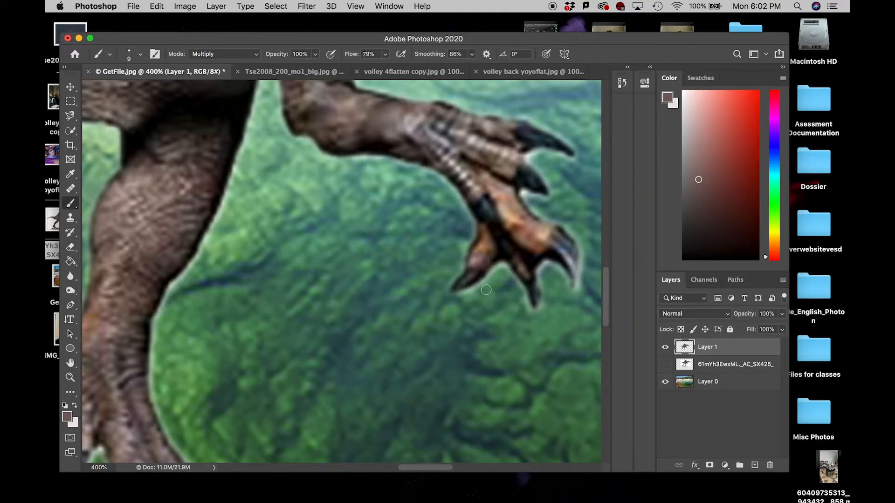
pyautogui.moveTo(460, 289); pyautogui.dragTo(495, 260)
pyautogui.press('super+z')
pyautogui.moveTo(456, 294); pyautogui.dragTo(502, 265)
# Set the brush smoothing to 0%, test another stroke between the claws, and undo the painted strokes.
pyautogui.click(472, 54)
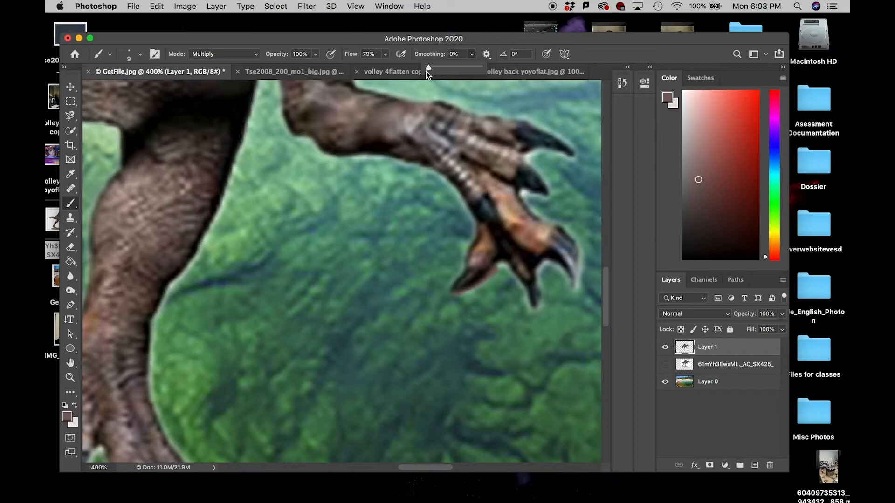
pyautogui.moveTo(502, 263)
pyautogui.mouseDown()
pyautogui.moveTo(537, 309)
pyautogui.moveTo(539, 276)
pyautogui.moveTo(553, 258)
pyautogui.moveTo(534, 279)
pyautogui.mouseUp()
pyautogui.press('super+z')
pyautogui.press('super+z')
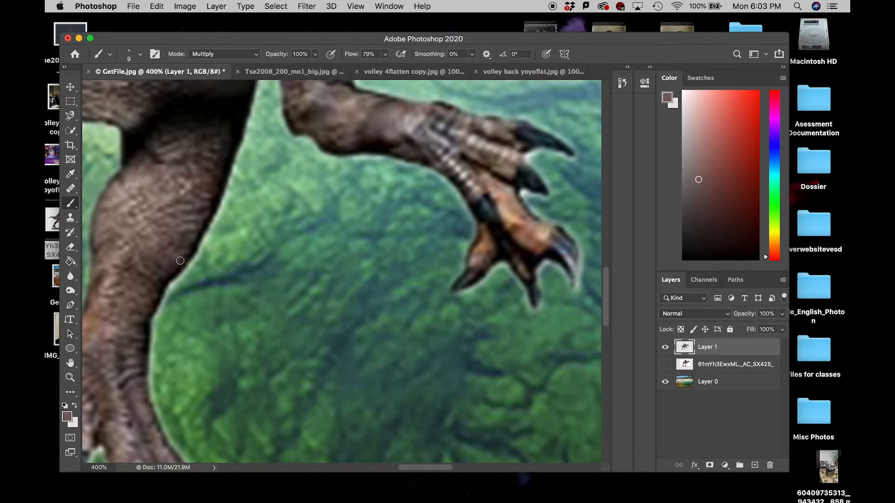
# Erase the white fringe around the lower hand claws with a softer Eraser at size 10.
pyautogui.click(71, 248)
pyautogui.press('[')
pyautogui.press('[')
pyautogui.press('[')
pyautogui.press('[')
pyautogui.press('[')
pyautogui.press('[')
pyautogui.press('[')
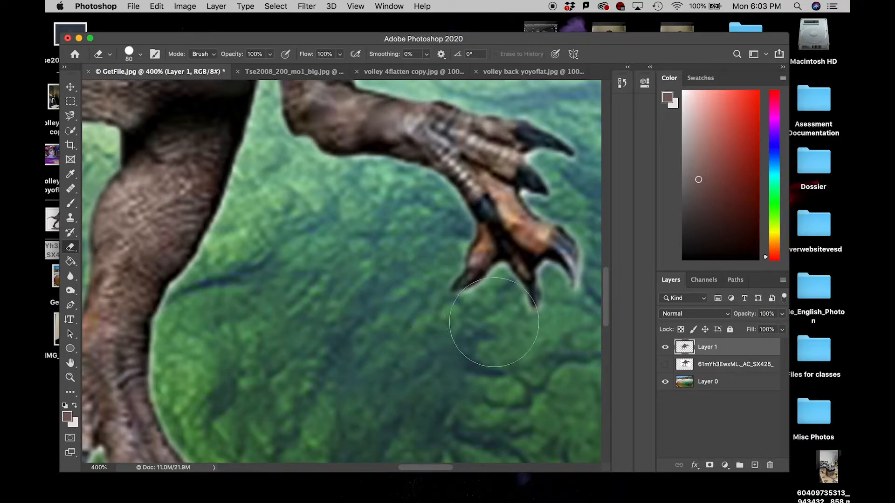
pyautogui.hotkey('shift', '[')
pyautogui.hotkey('shift', '[')
pyautogui.press('[')
pyautogui.press('[')
pyautogui.press('[')
pyautogui.press('[')
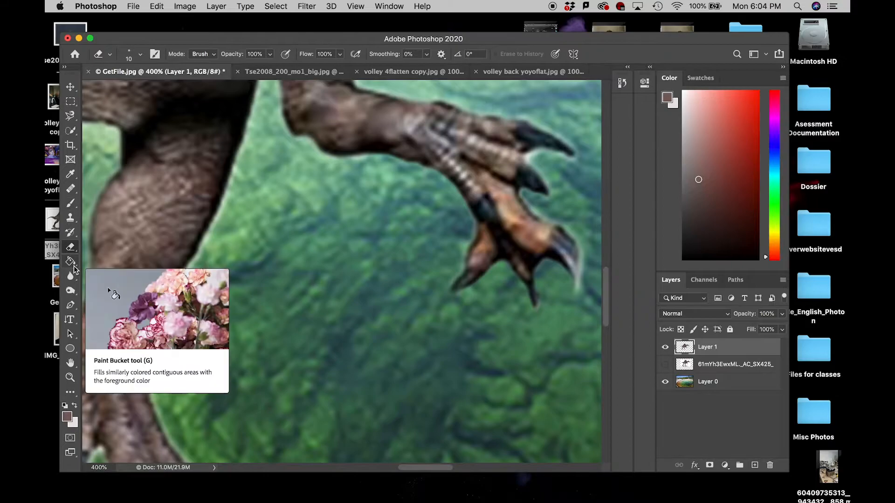
# Set up the Burn tool with the Highlights range, 100% exposure and a brush size of 9.
pyautogui.click(71, 290)
pyautogui.press('[')
pyautogui.press('[')
pyautogui.press('[')
pyautogui.press('[')
pyautogui.press('[')
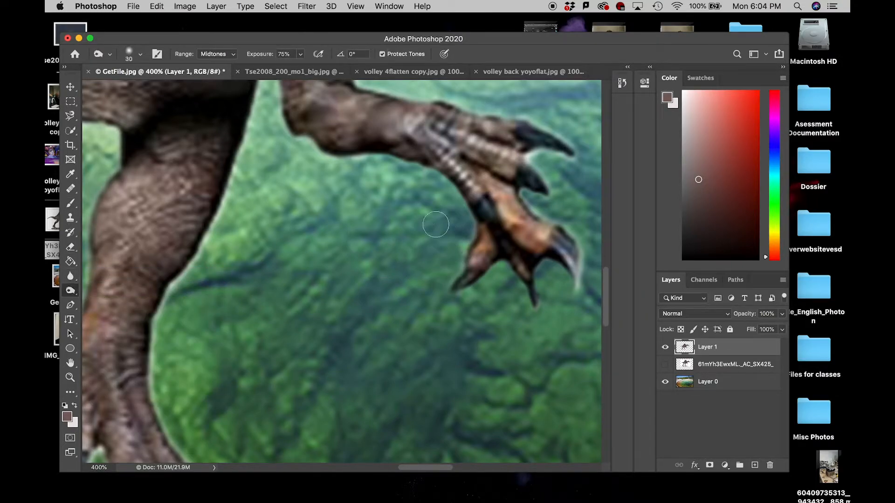
pyautogui.click(234, 55)
pyautogui.click(216, 66)
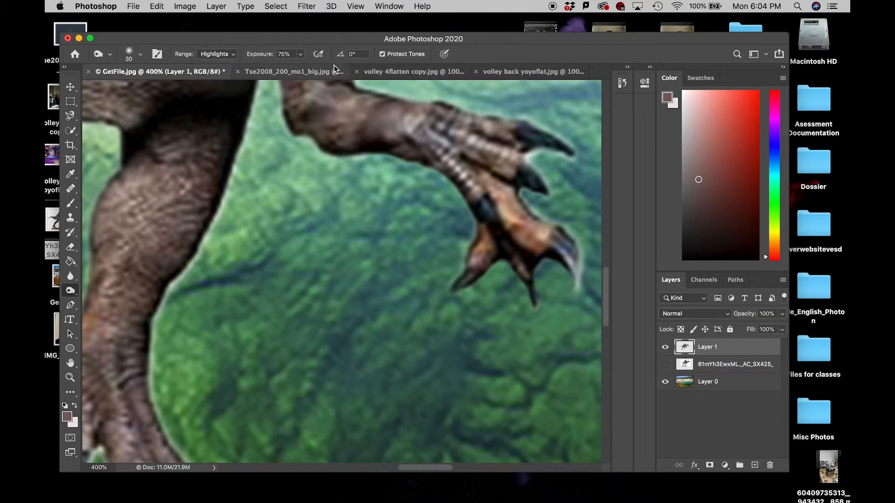
pyautogui.click(301, 55)
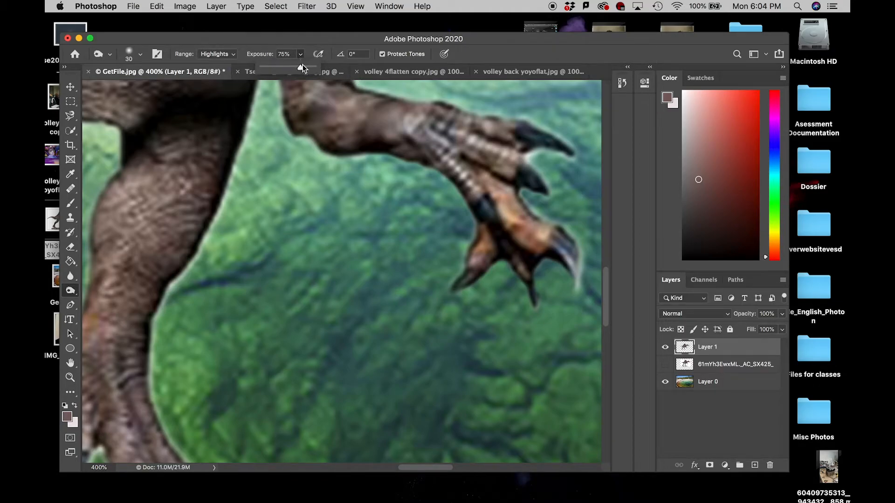
pyautogui.press('[')
pyautogui.press('[')
pyautogui.press('[')
pyautogui.press('[')
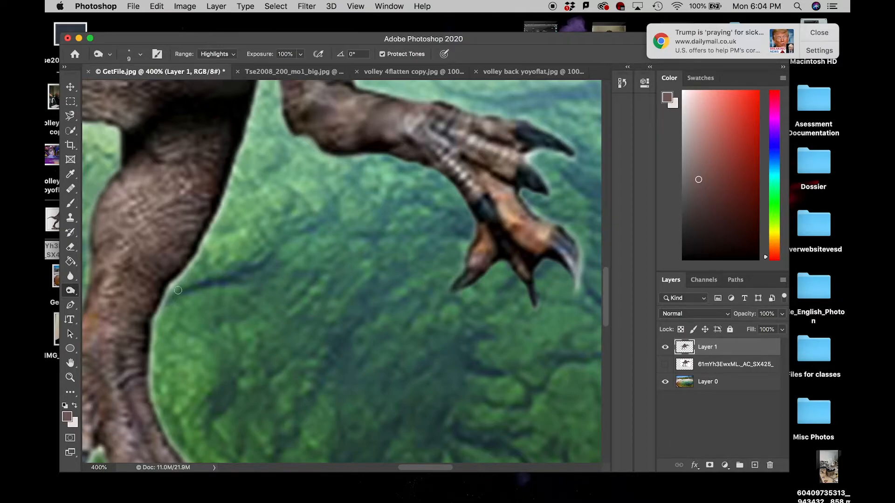
# Burn the light fringe along the right edge of the dinosaur's leg on Layer 1.
pyautogui.moveTo(176, 279); pyautogui.dragTo(199, 248)
pyautogui.moveTo(173, 282)
pyautogui.mouseDown()
pyautogui.moveTo(153, 322)
pyautogui.moveTo(180, 279)
pyautogui.mouseUp()
pyautogui.moveTo(151, 347); pyautogui.dragTo(148, 394)
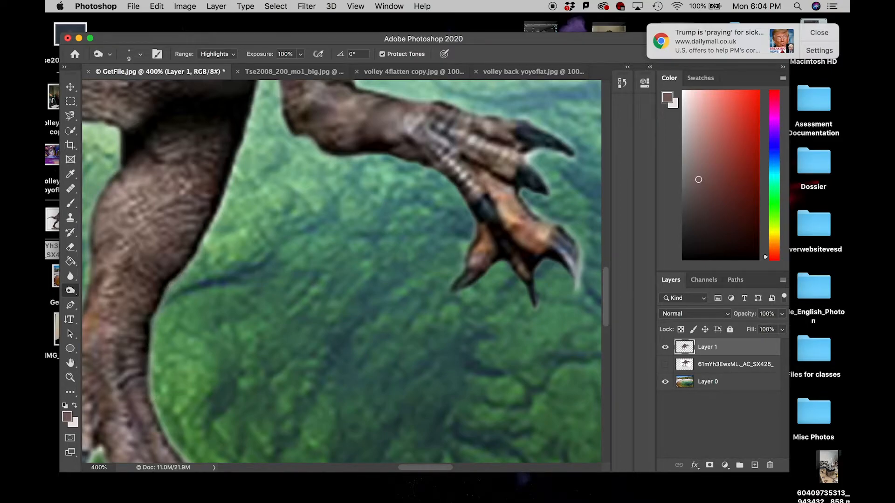
pyautogui.press('super+minus')
pyautogui.press('super+minus')
pyautogui.press('super+minus')
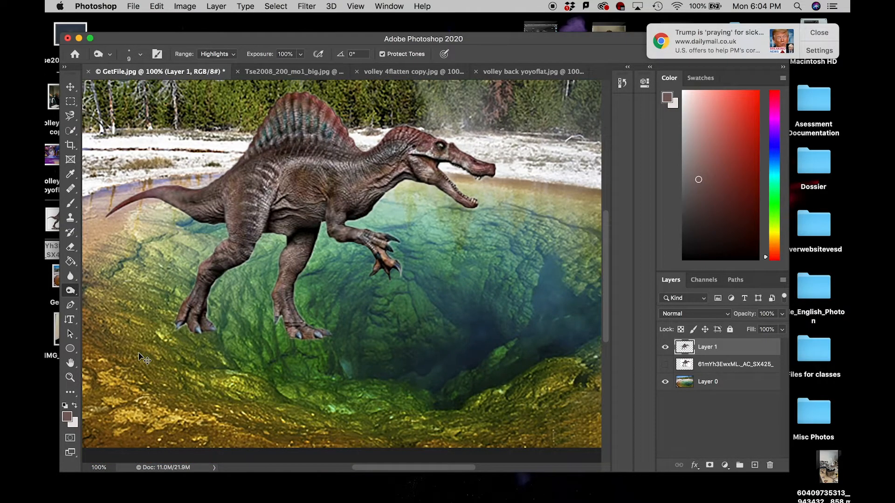
pyautogui.press('super+minus')
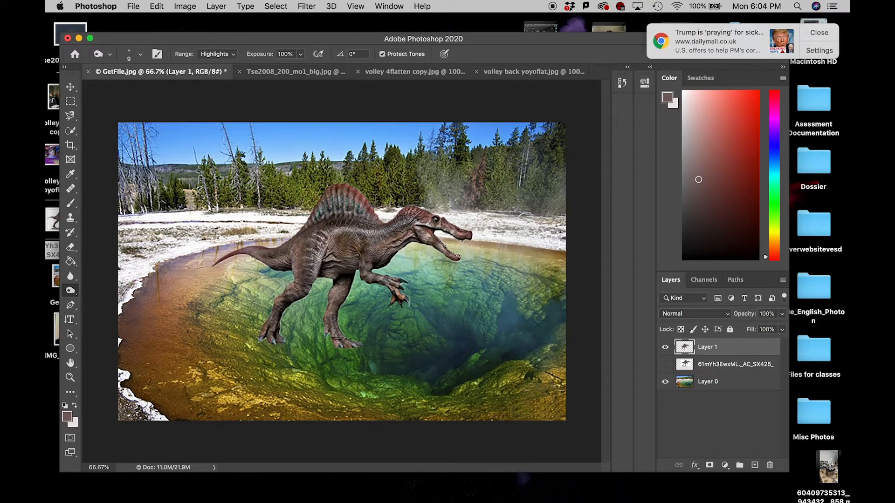
# Move the dinosaur to the pool's upper-left shore and tilt it counterclockwise by about 3.8°.
pyautogui.press('v')
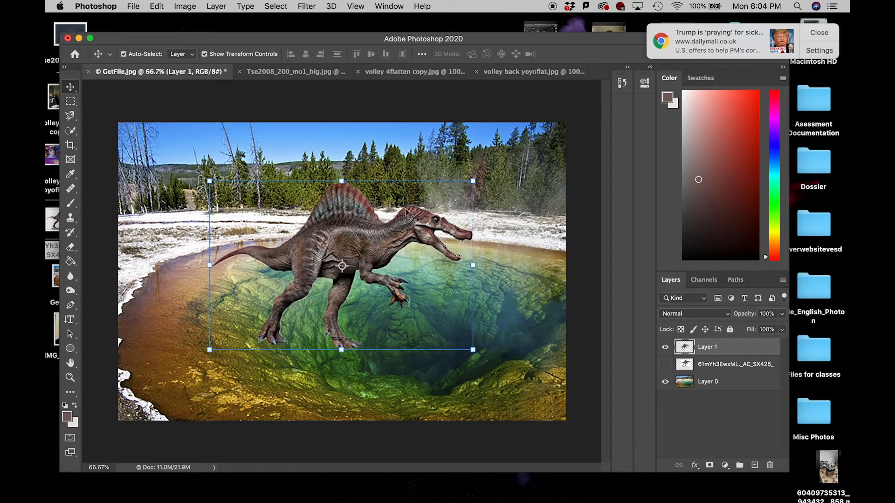
pyautogui.moveTo(367, 236); pyautogui.dragTo(272, 186)
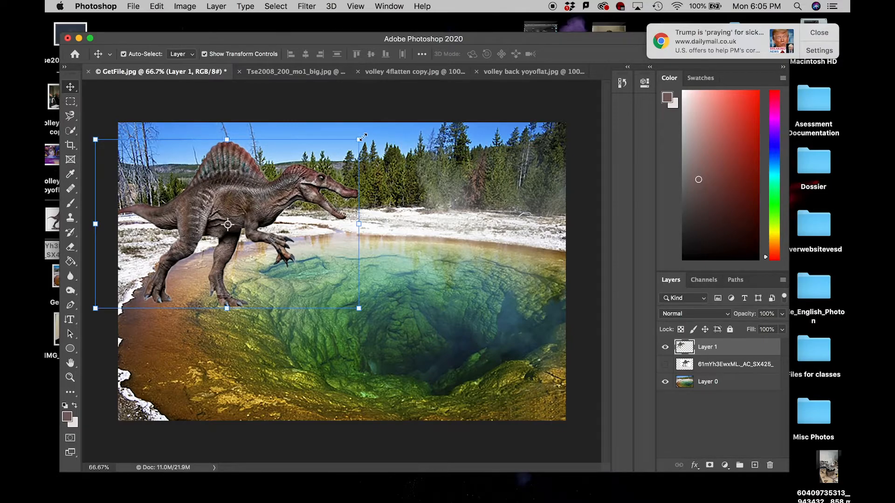
pyautogui.moveTo(367, 140); pyautogui.dragTo(359, 126)
pyautogui.moveTo(358, 126); pyautogui.dragTo(363, 135)
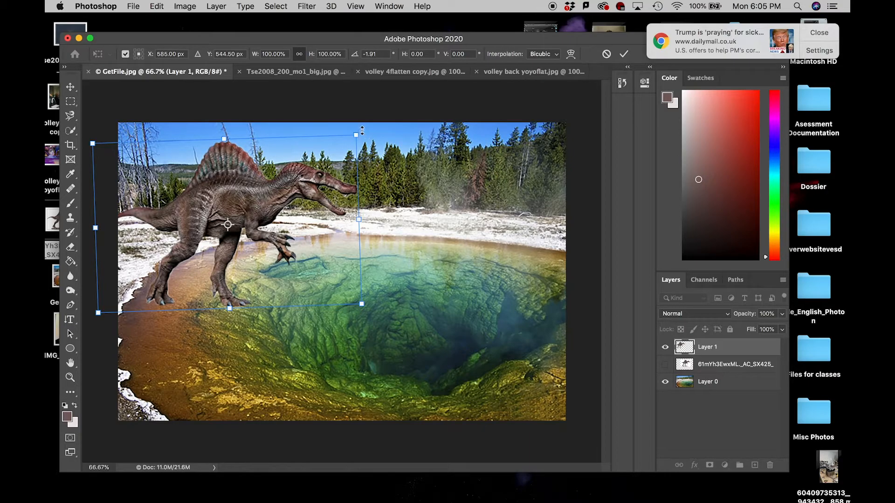
pyautogui.moveTo(364, 134); pyautogui.dragTo(361, 129)
# Scale the dinosaur down to about 83% and reposition it with its feet at the pool's edge, applying the transform.
pyautogui.moveTo(235, 216); pyautogui.dragTo(237, 201)
pyautogui.moveTo(367, 286); pyautogui.dragTo(338, 269)
pyautogui.moveTo(223, 187); pyautogui.dragTo(231, 191)
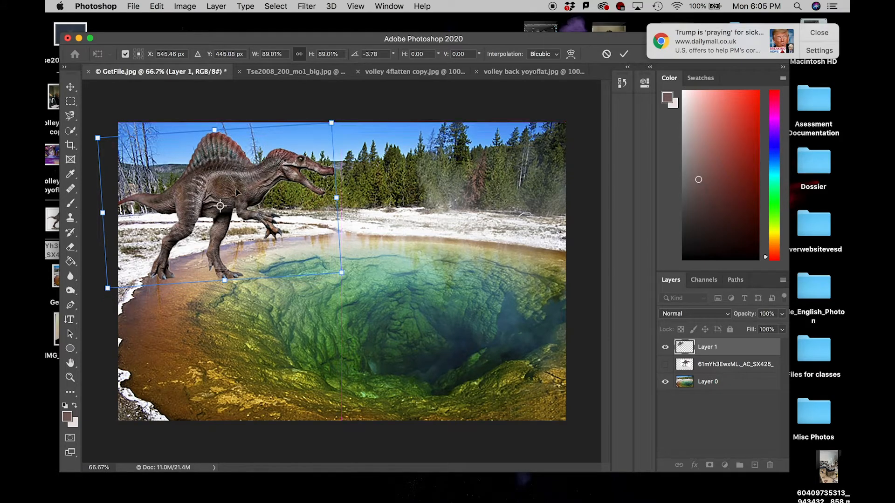
pyautogui.moveTo(341, 273); pyautogui.dragTo(326, 264)
pyautogui.moveTo(211, 194); pyautogui.dragTo(228, 191)
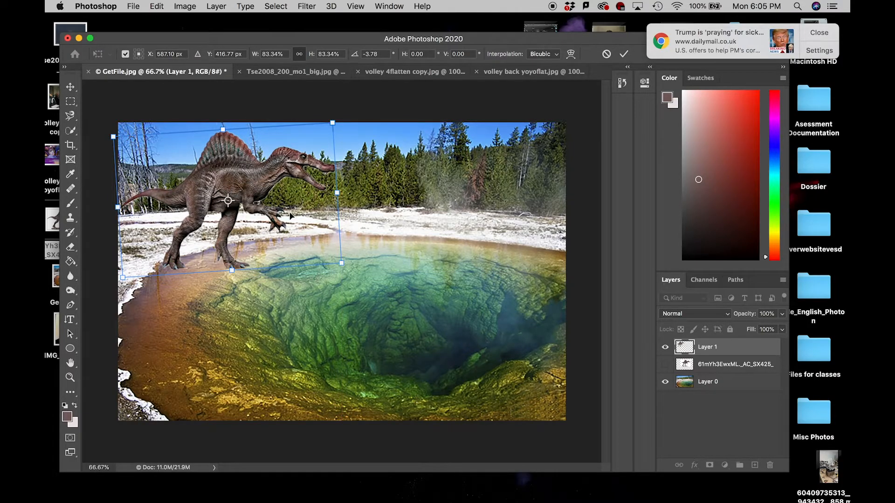
pyautogui.press('Return')
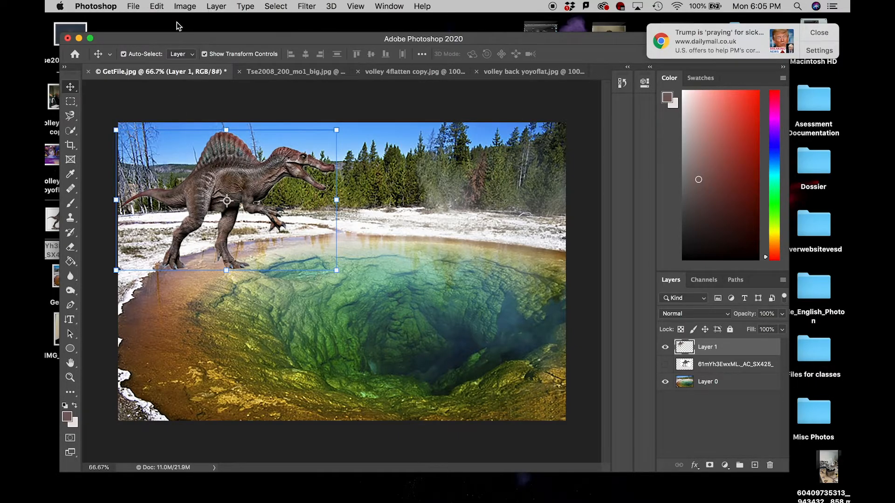
# Distort the dinosaur by pulling its two right corners slightly inward, and apply the transform.
pyautogui.click(185, 6)
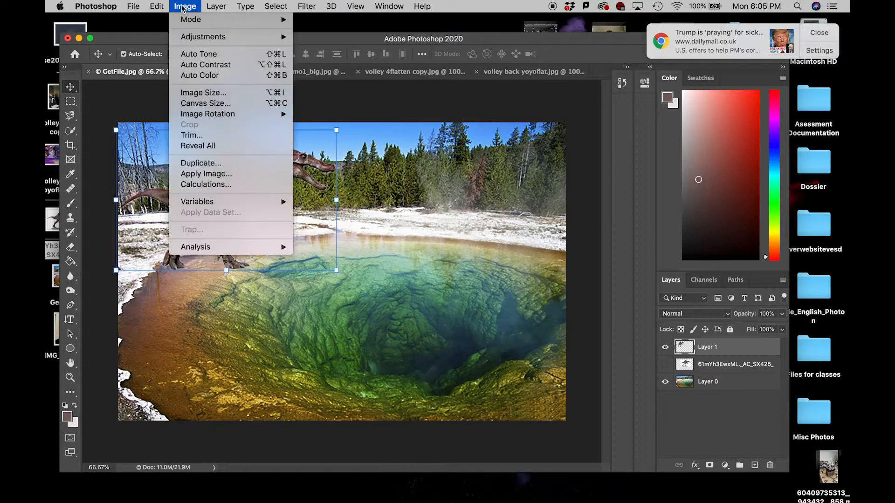
pyautogui.moveTo(206, 8)
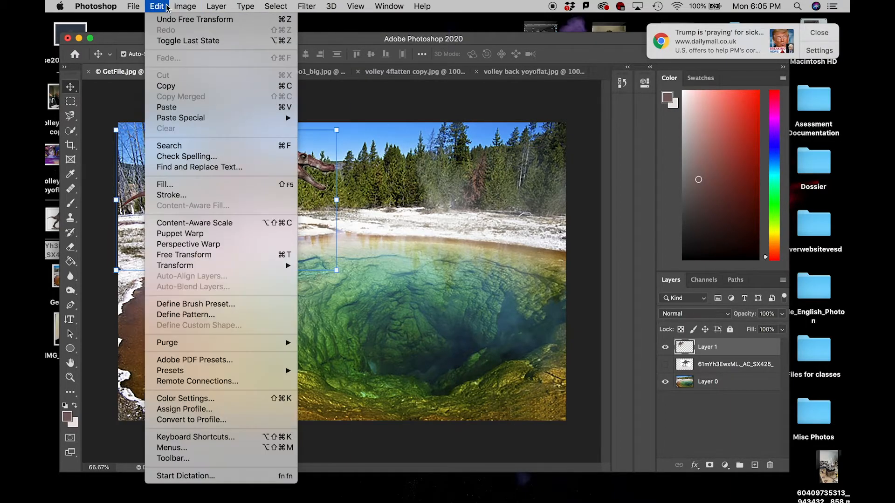
pyautogui.moveTo(166, 8)
pyautogui.moveTo(290, 267)
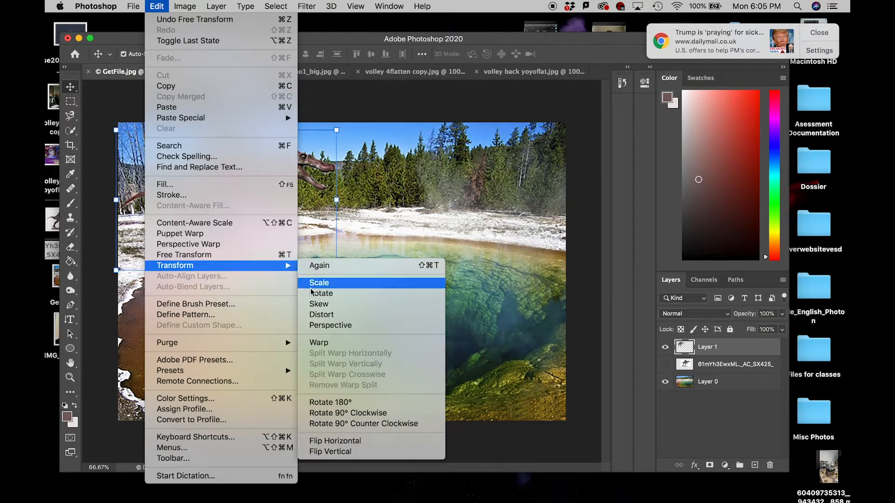
pyautogui.click(316, 319)
pyautogui.moveTo(337, 271); pyautogui.dragTo(331, 264)
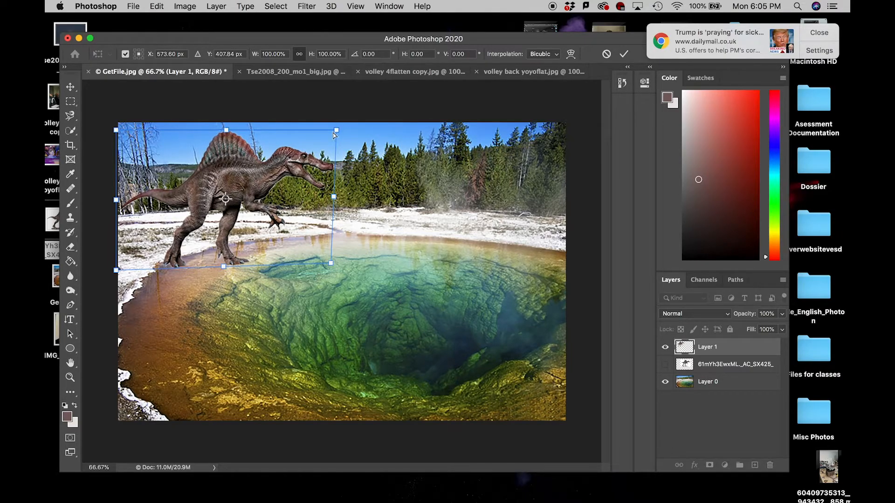
pyautogui.moveTo(337, 131); pyautogui.dragTo(325, 144)
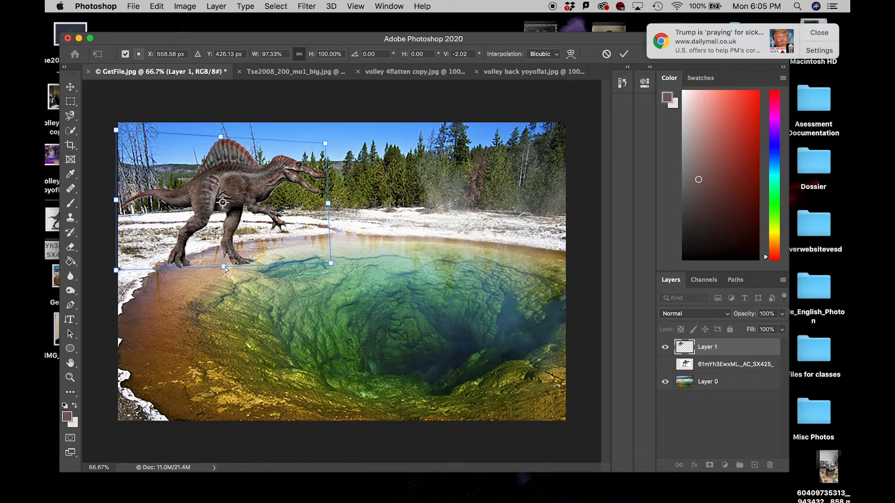
pyautogui.press('Return')
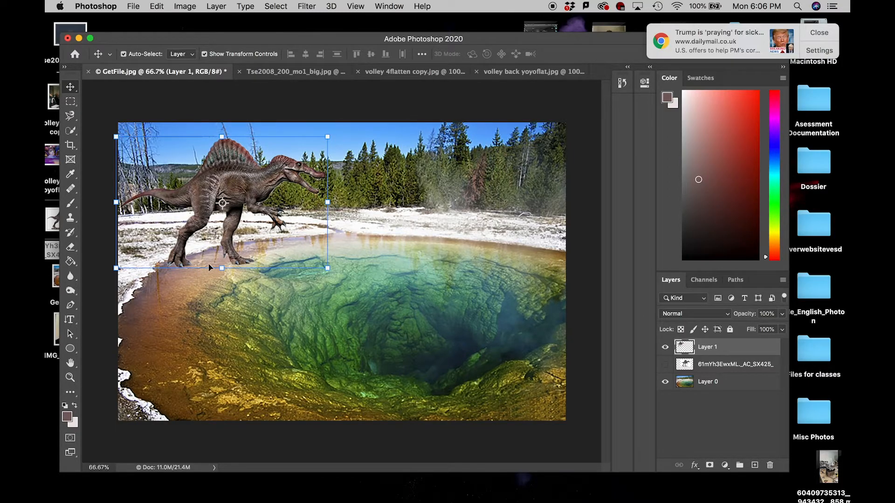
# Duplicate Layer 1 and rename the copy Dino Shadow.
pyautogui.rightClick(706, 349)
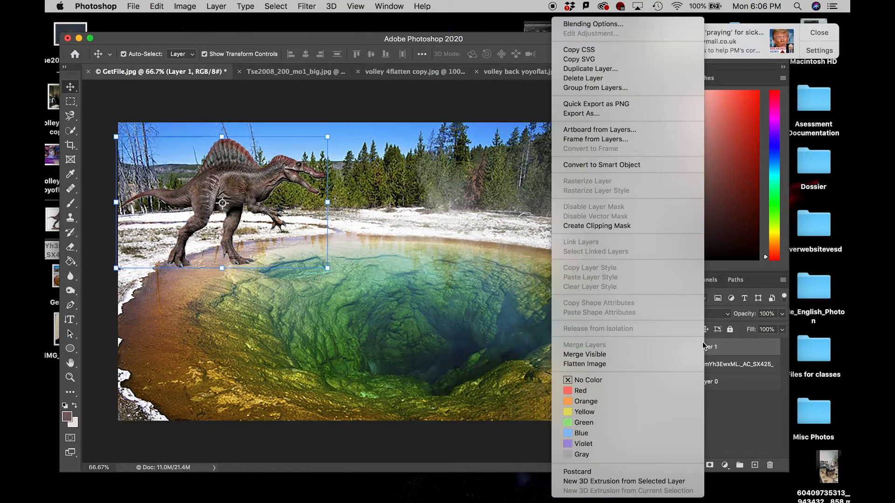
pyautogui.click(612, 71)
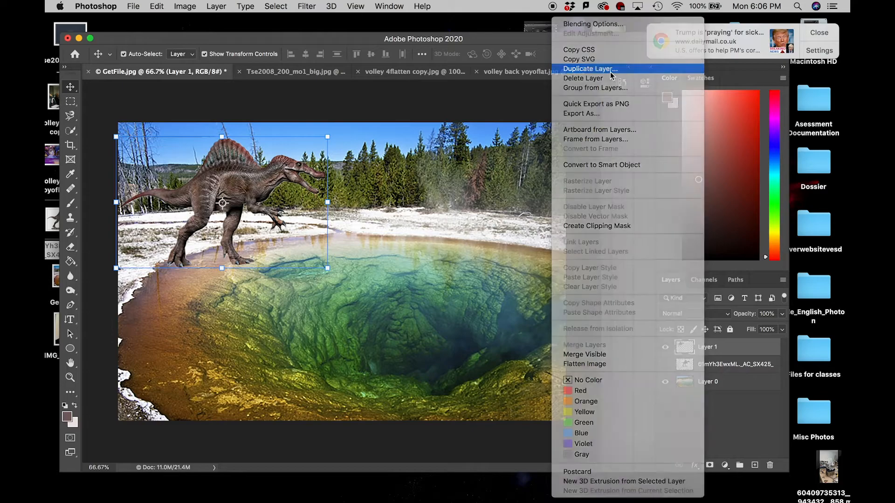
pyautogui.click(216, 6)
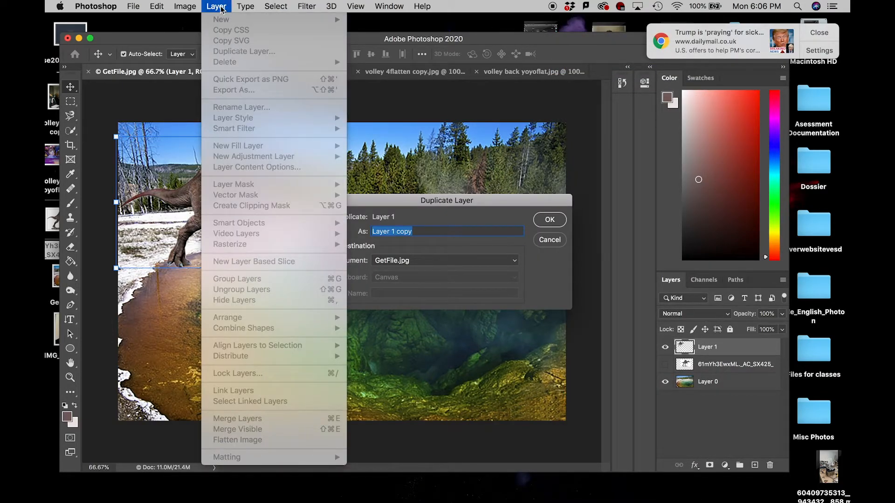
pyautogui.click(451, 100)
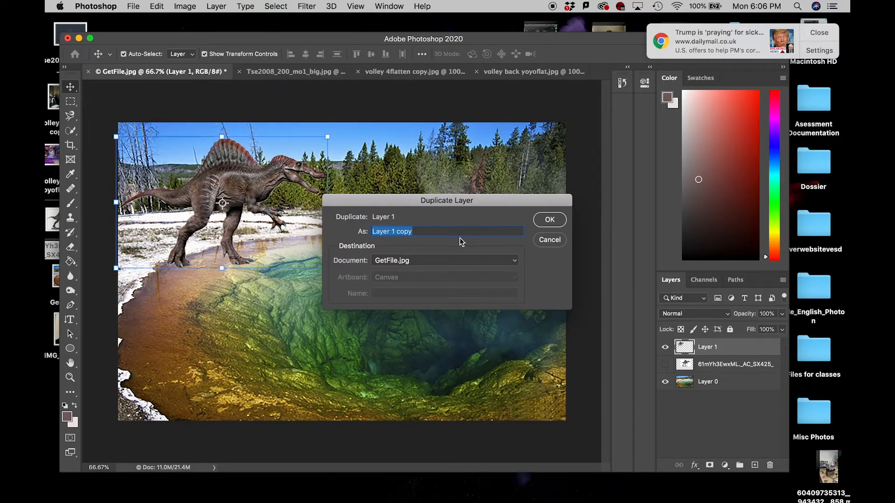
pyautogui.click(550, 220)
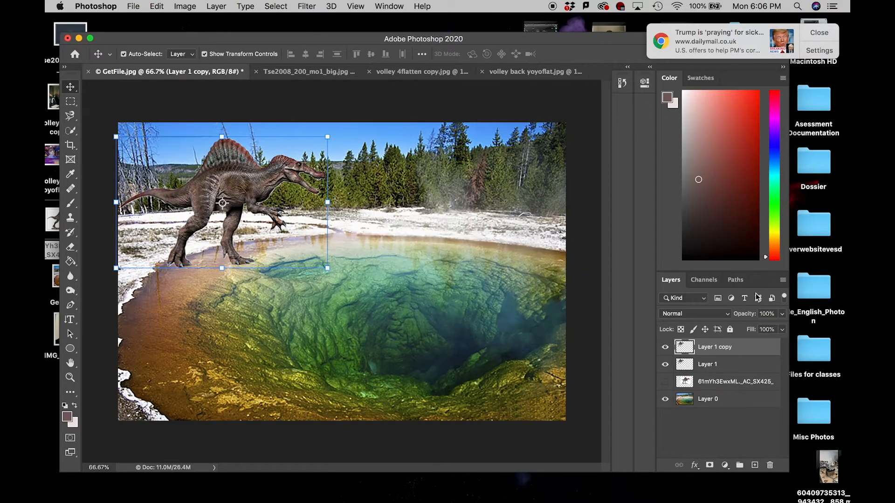
pyautogui.doubleClick(724, 349)
pyautogui.press('BackSpace')
pyautogui.write('Dino Shadow')
pyautogui.press('Return')
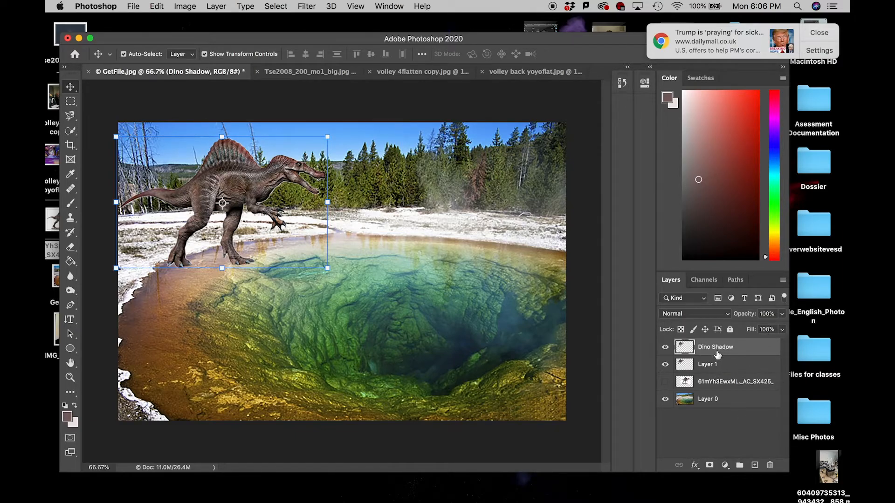
# Distort the Dino Shadow layer, folding its two upper corners down below the feet to lay it flipped on the water.
pyautogui.click(665, 349)
pyautogui.click(665, 348)
pyautogui.click(157, 6)
pyautogui.moveTo(179, 268)
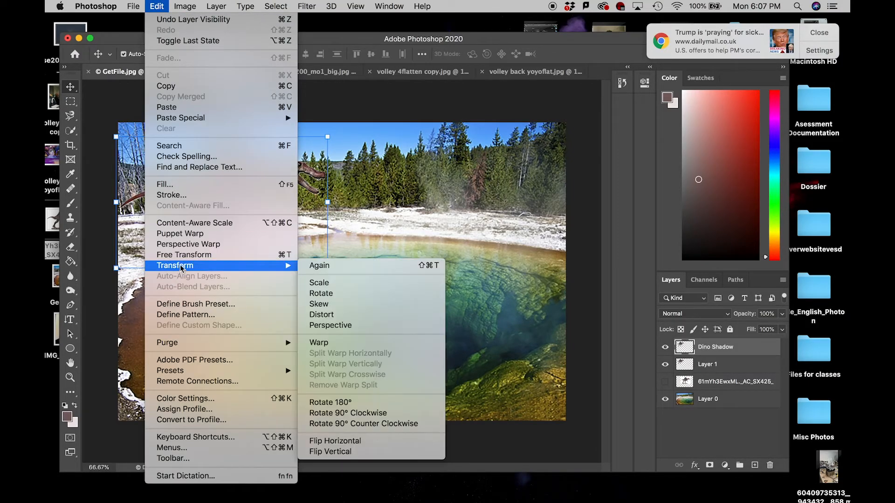
pyautogui.click(325, 315)
pyautogui.moveTo(328, 268); pyautogui.dragTo(321, 296)
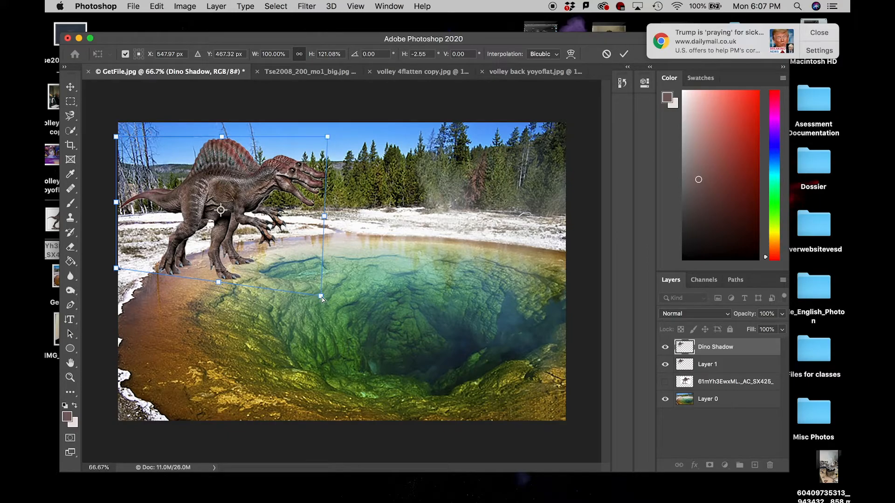
pyautogui.moveTo(320, 296); pyautogui.dragTo(326, 266)
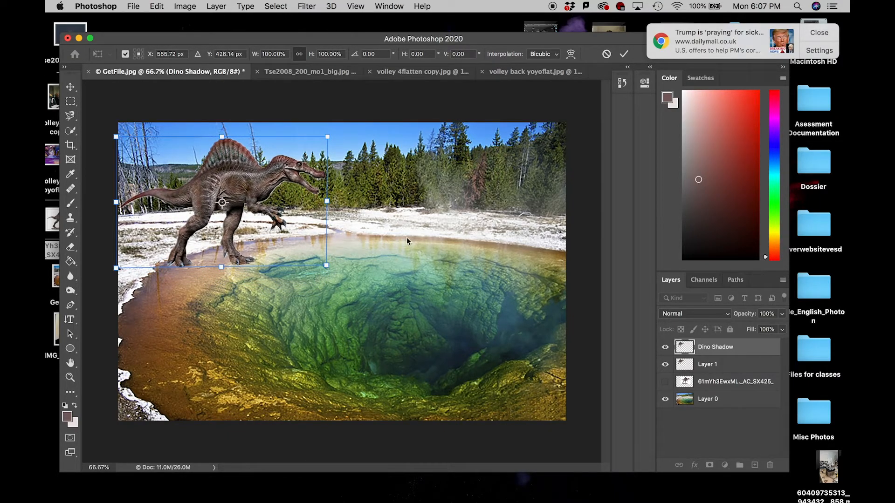
pyautogui.moveTo(325, 139); pyautogui.dragTo(310, 303)
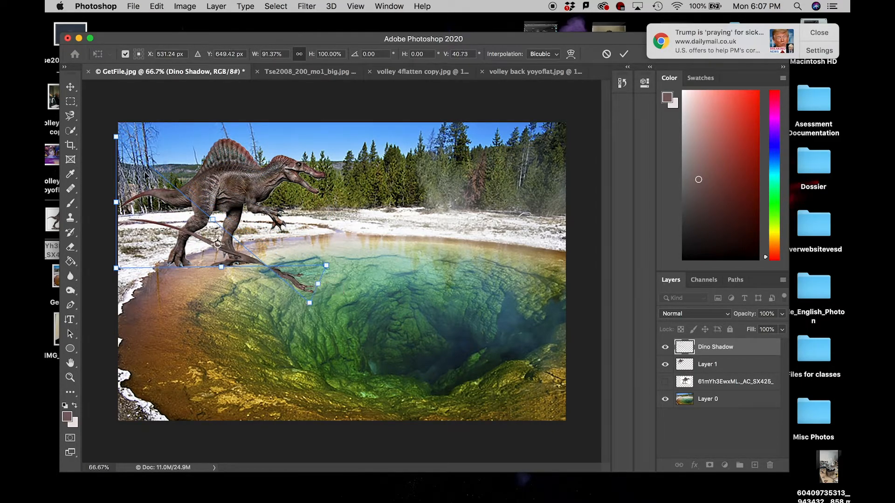
pyautogui.moveTo(116, 139); pyautogui.dragTo(207, 309)
# Refine the shadow's distortion, slanting and lengthening it to the right and lining its feet up with the dinosaur's feet.
pyautogui.moveTo(309, 304); pyautogui.dragTo(370, 310)
pyautogui.moveTo(256, 289); pyautogui.dragTo(285, 279)
pyautogui.moveTo(371, 303); pyautogui.dragTo(380, 294)
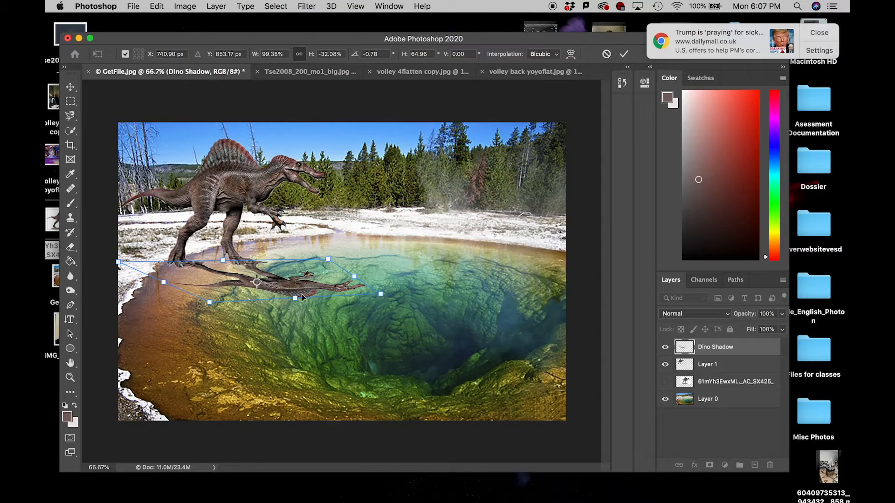
pyautogui.moveTo(296, 301); pyautogui.dragTo(299, 315)
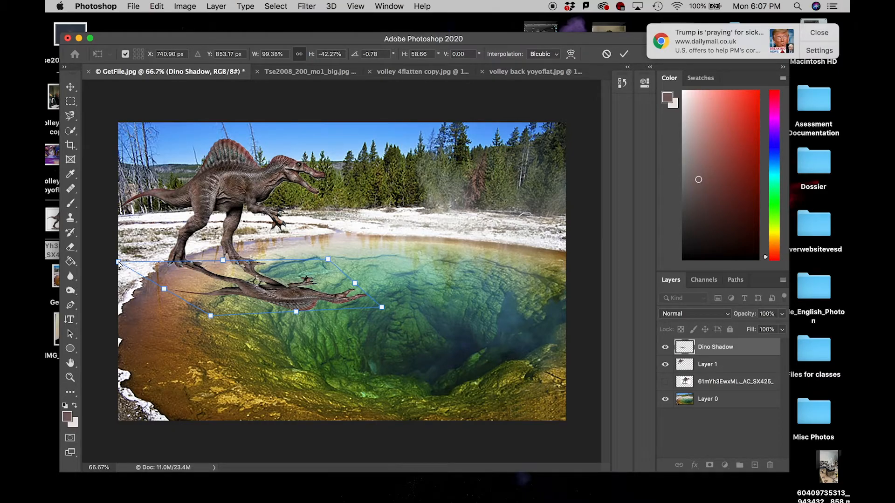
pyautogui.moveTo(119, 265); pyautogui.dragTo(109, 262)
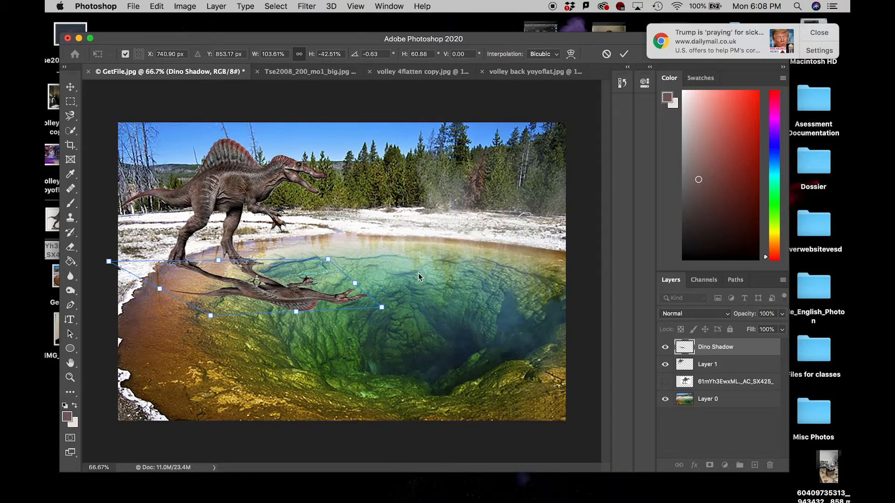
# Move the Dino Shadow layer below Layer 1 and set its blend mode to Multiply.
pyautogui.click(709, 345)
pyautogui.moveTo(710, 346); pyautogui.dragTo(705, 372)
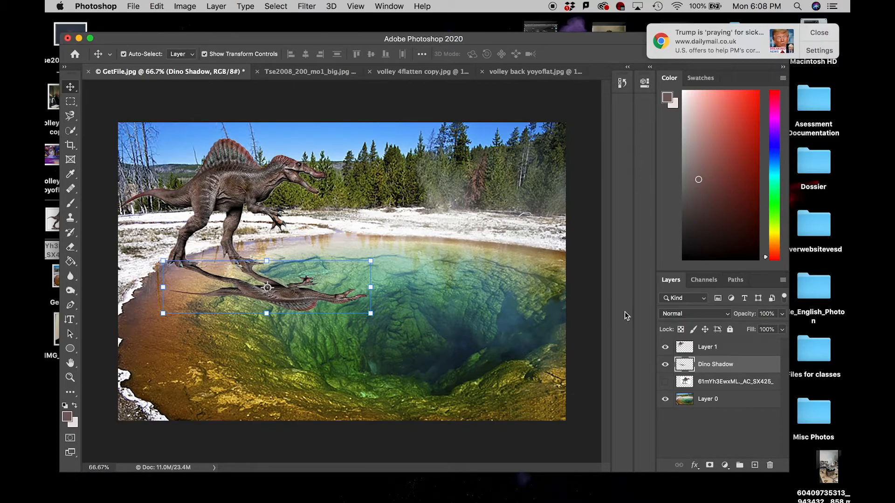
pyautogui.click(715, 317)
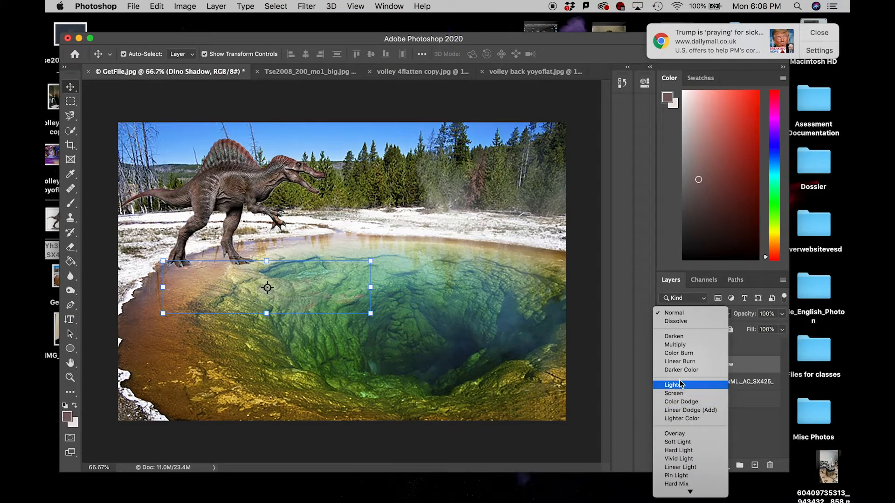
pyautogui.click(697, 346)
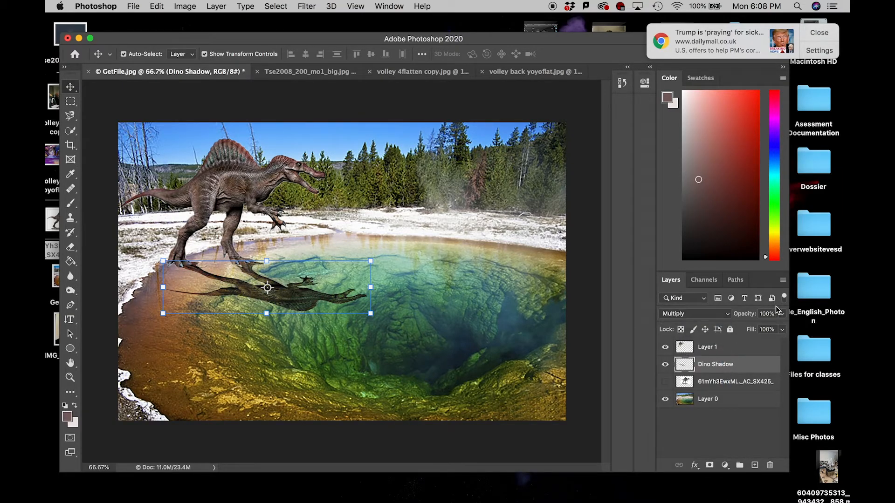
# Lower the Dino Shadow layer's opacity to 60% and soften it with a Gaussian Blur of a few pixels.
pyautogui.click(782, 329)
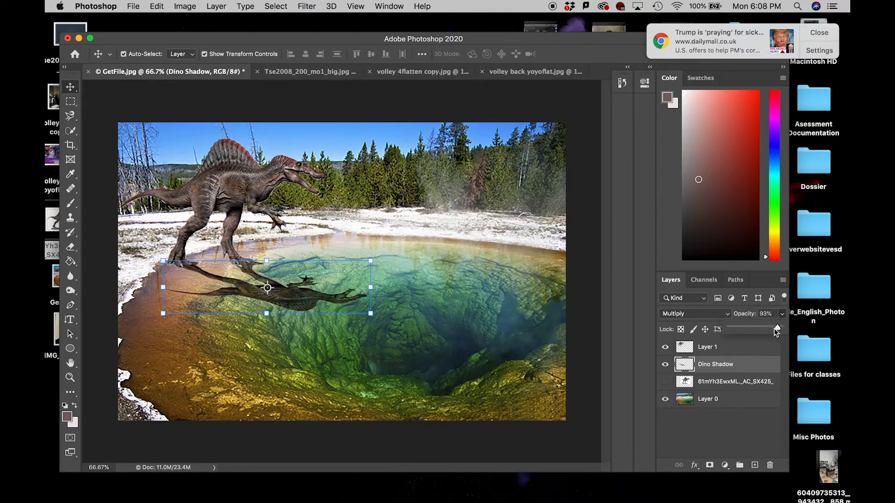
pyautogui.moveTo(767, 329); pyautogui.dragTo(760, 328)
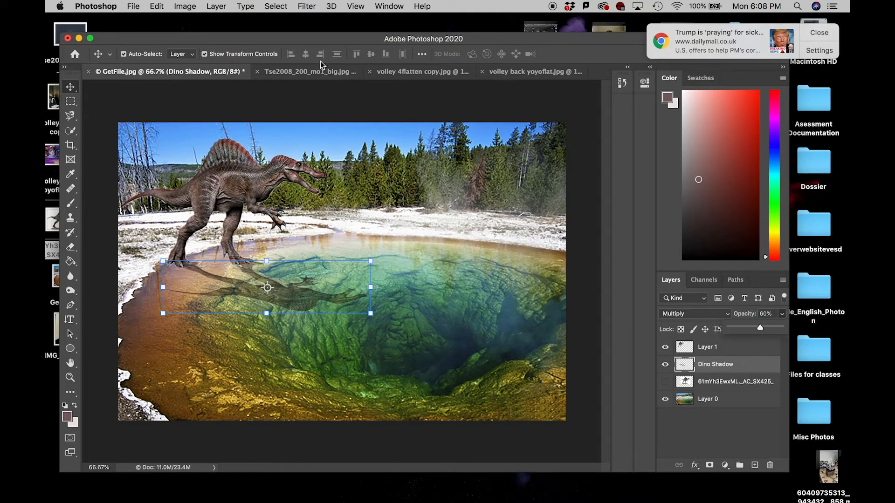
pyautogui.click(303, 7)
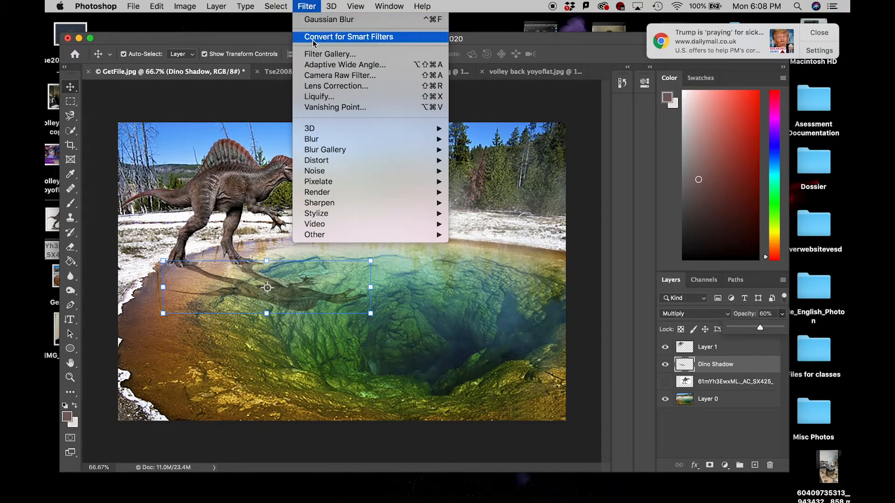
pyautogui.moveTo(328, 139)
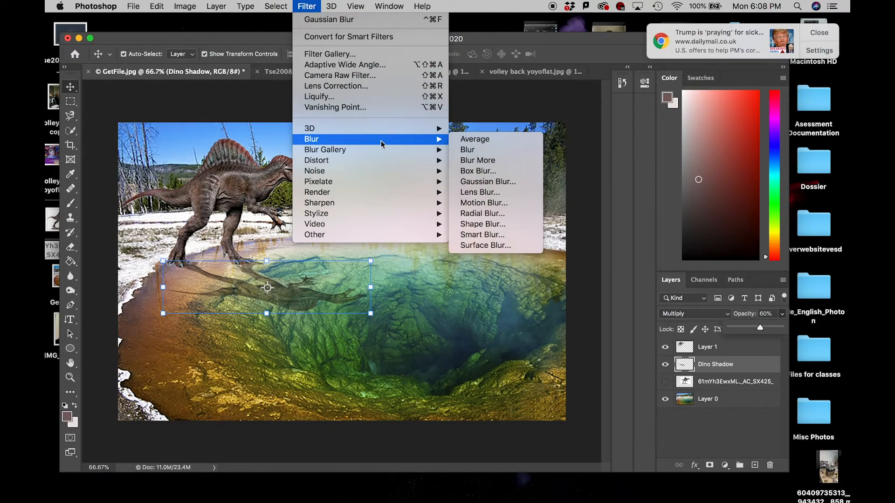
pyautogui.click(468, 183)
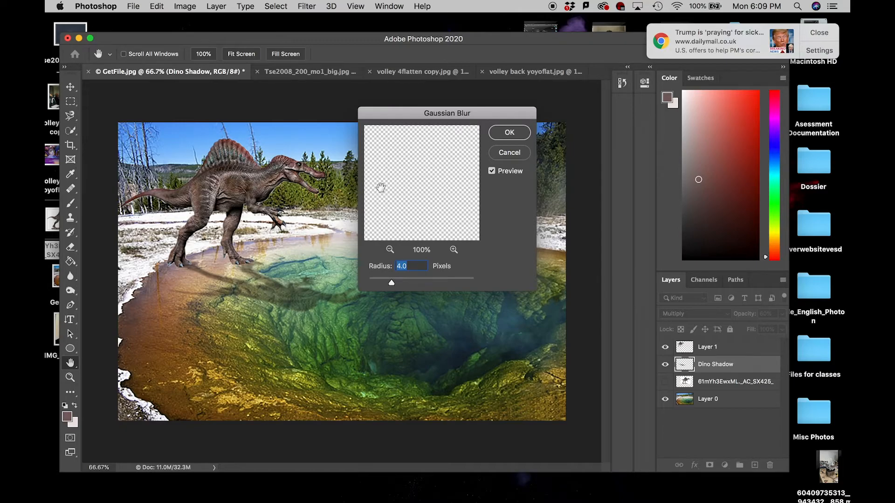
pyautogui.press('Right')
pyautogui.press('BackSpace')
pyautogui.write('3')
pyautogui.press('Return')
pyautogui.press('v')
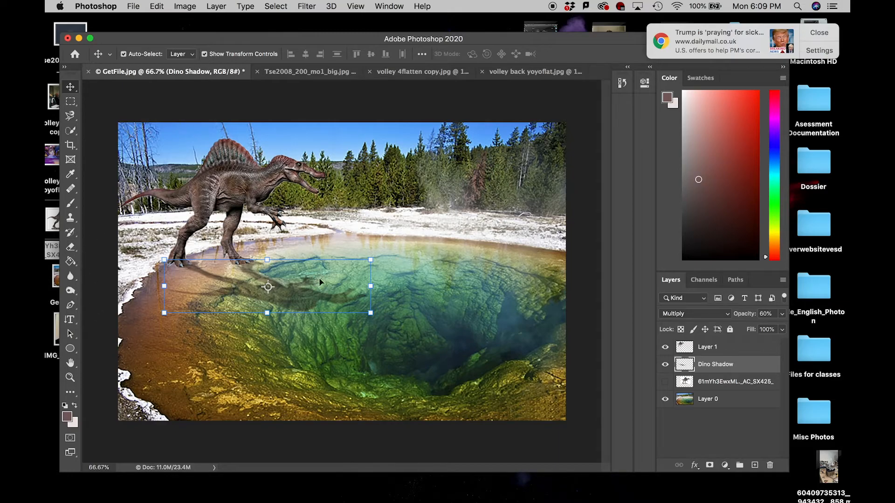
# Add a new empty layer above Layer 0 and duplicate Layer 0 as Layer 0 copy.
pyautogui.click(470, 298)
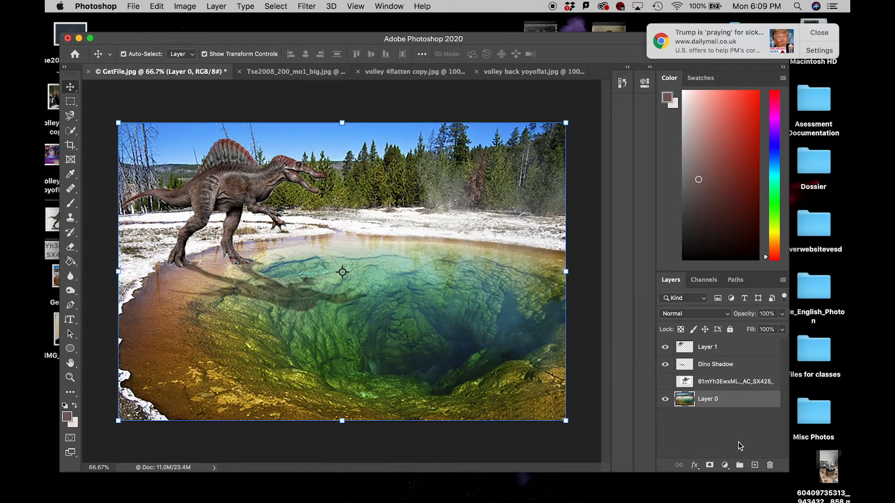
pyautogui.click(755, 465)
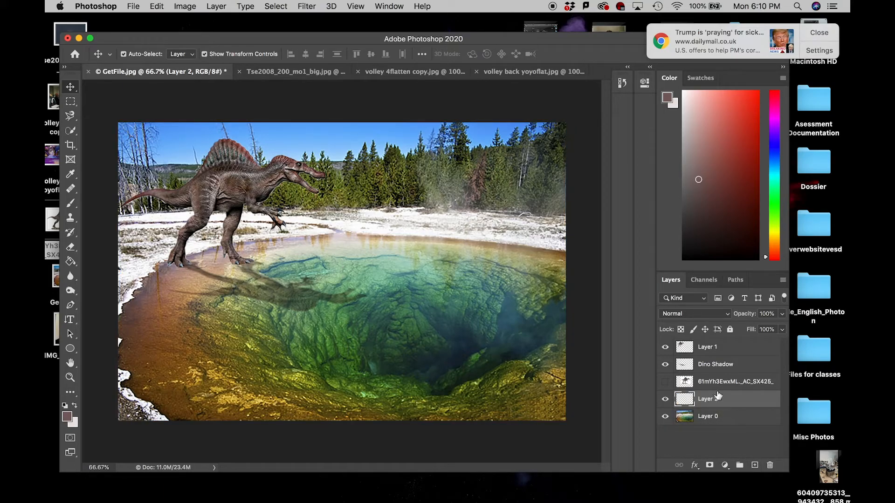
pyautogui.click(708, 416)
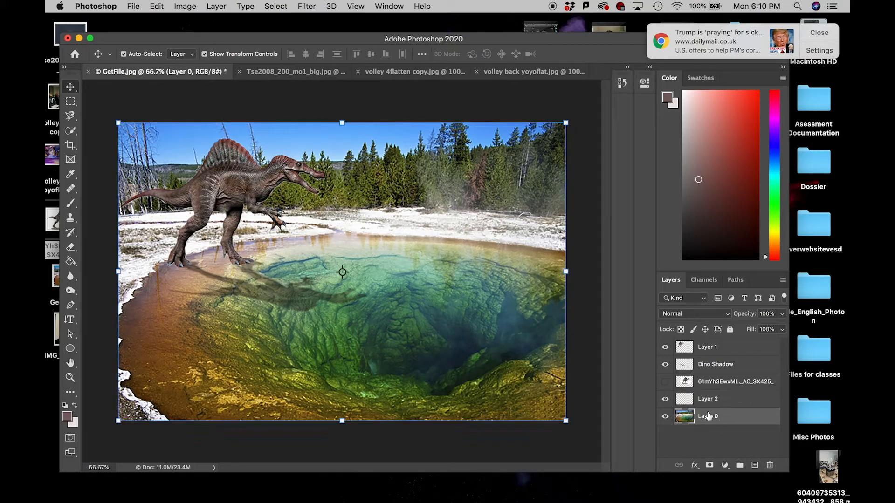
pyautogui.rightClick(709, 416)
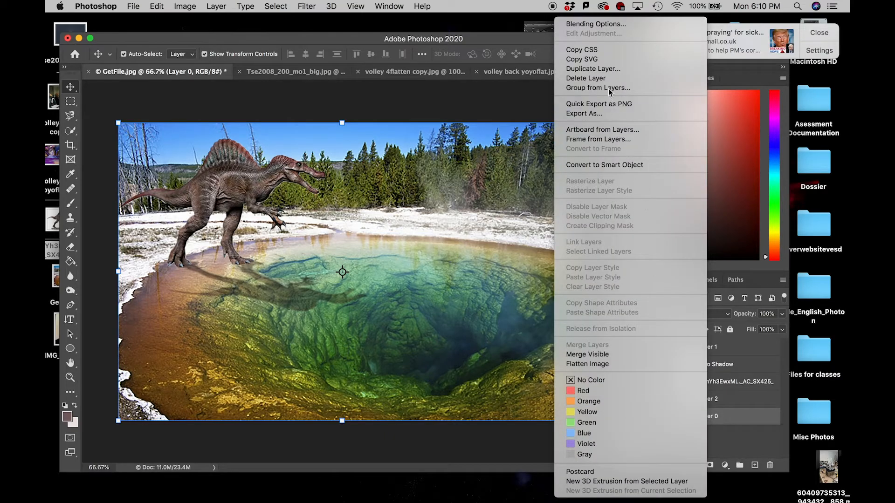
pyautogui.click(606, 69)
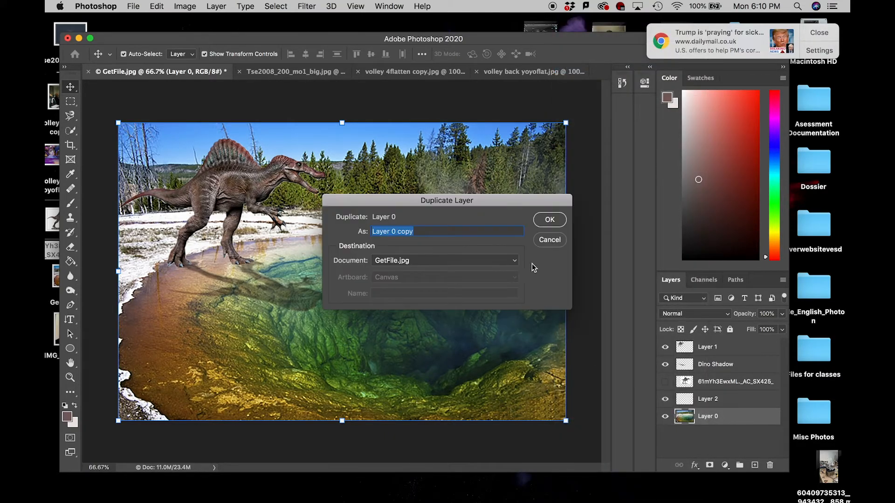
pyautogui.click(544, 220)
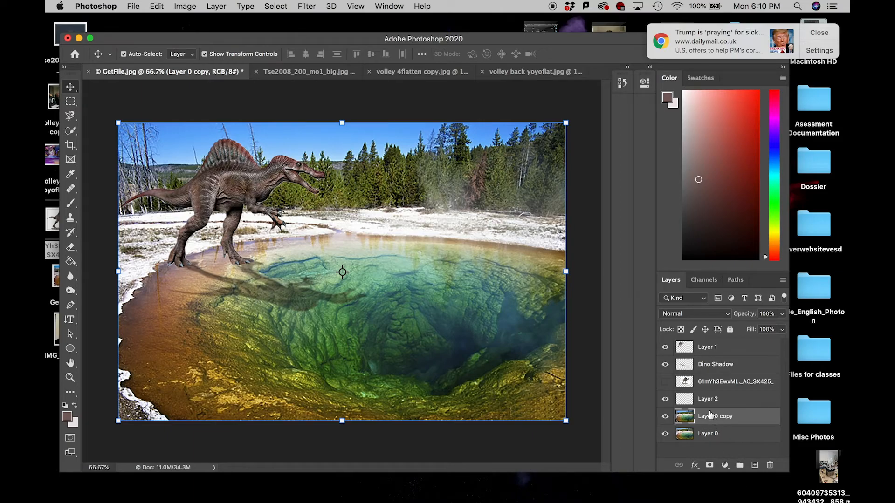
# Darken Layer 0 copy with Hue/Saturation, setting Lightness to -65, reducing the saturation and shifting the sky's hue toward purple.
pyautogui.click(186, 7)
pyautogui.moveTo(221, 40)
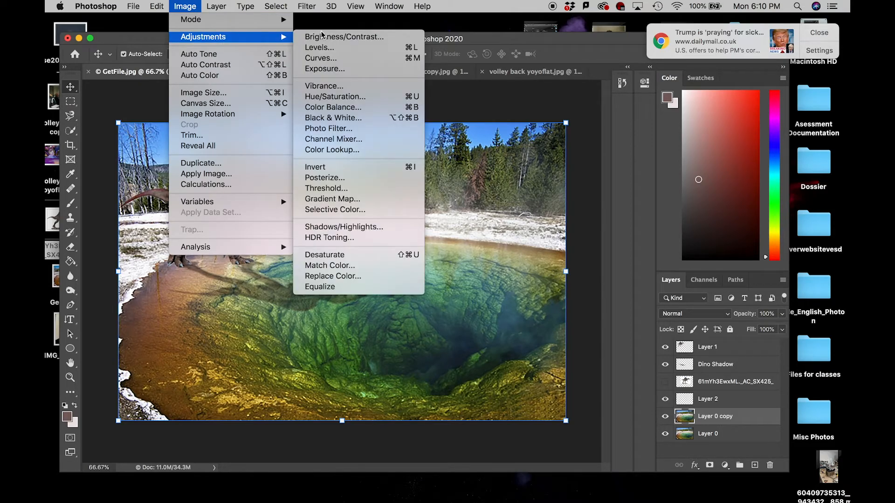
pyautogui.click(342, 98)
pyautogui.moveTo(523, 243); pyautogui.dragTo(495, 248)
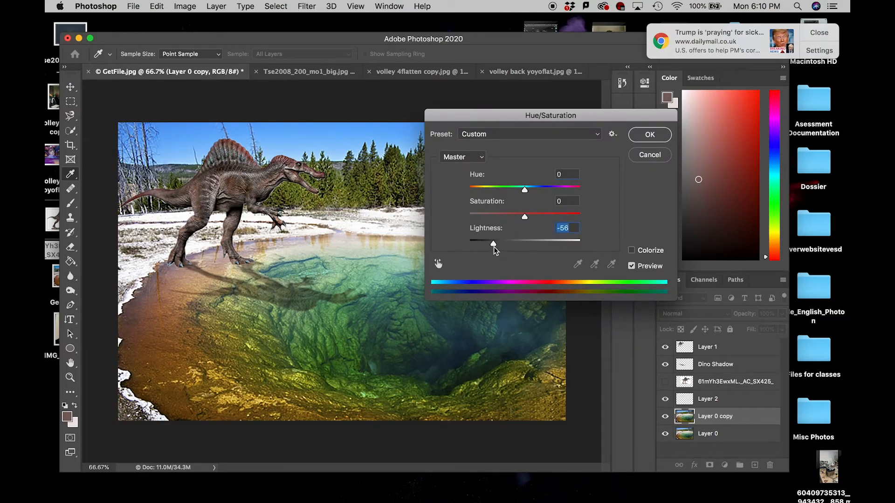
pyautogui.moveTo(524, 217); pyautogui.dragTo(539, 190)
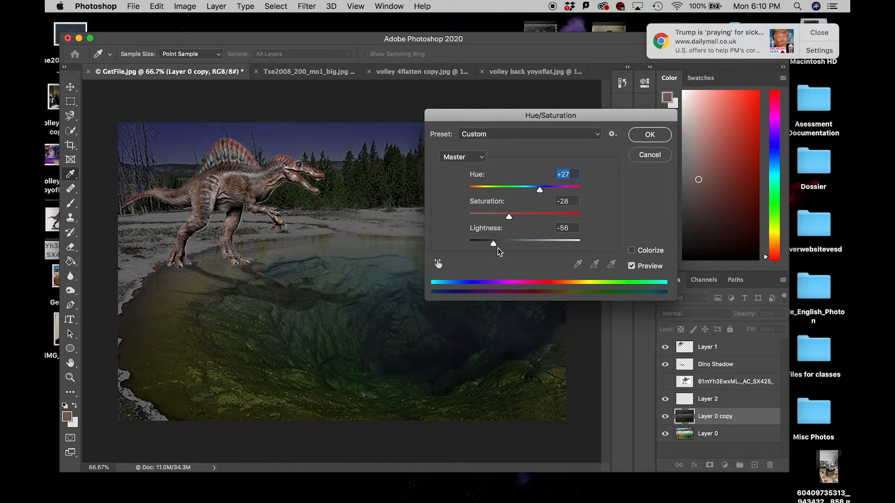
pyautogui.moveTo(494, 244); pyautogui.dragTo(488, 243)
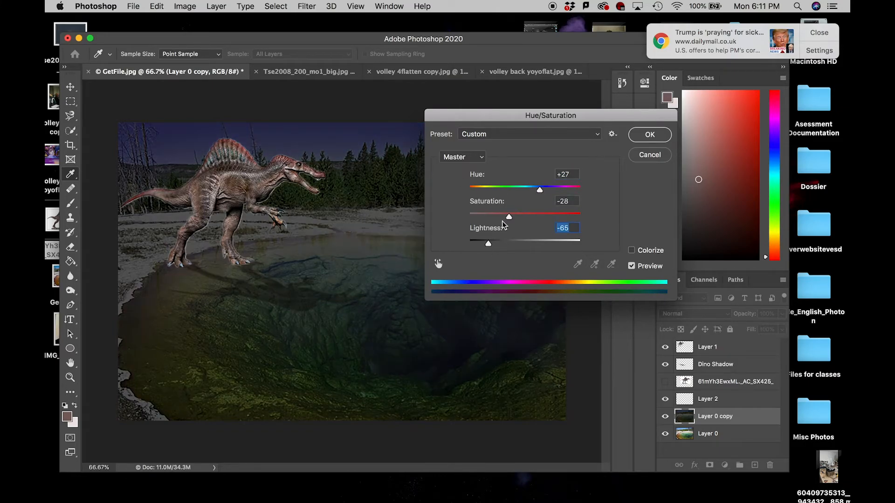
pyautogui.moveTo(511, 215); pyautogui.dragTo(502, 212)
pyautogui.moveTo(547, 191); pyautogui.dragTo(548, 190)
pyautogui.click(662, 138)
pyautogui.press('v')
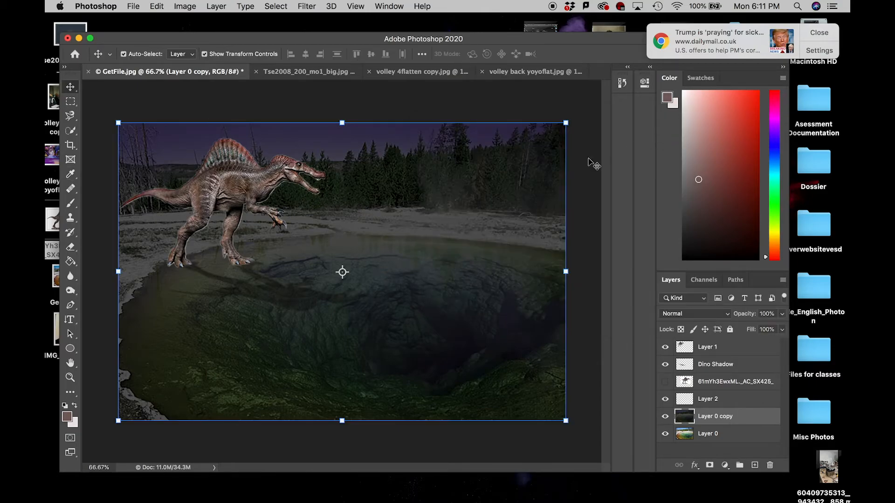
# Erase the pool area from the darkened Layer 0 copy with a soft 400 px eraser, revealing the bright water beneath.
pyautogui.press('e')
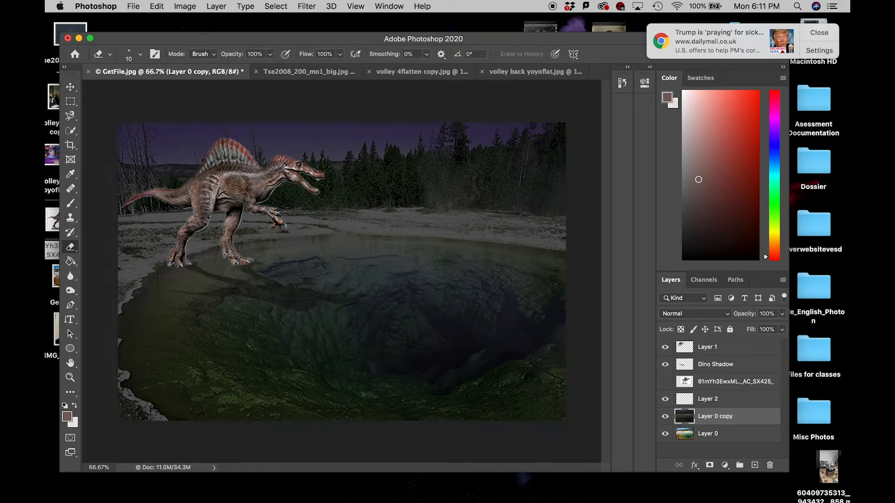
pyautogui.click(73, 250)
pyautogui.press(']')
pyautogui.press(']')
pyautogui.press(']')
pyautogui.press(']')
pyautogui.press(']')
pyautogui.press(']')
pyautogui.press(']')
pyautogui.press(']')
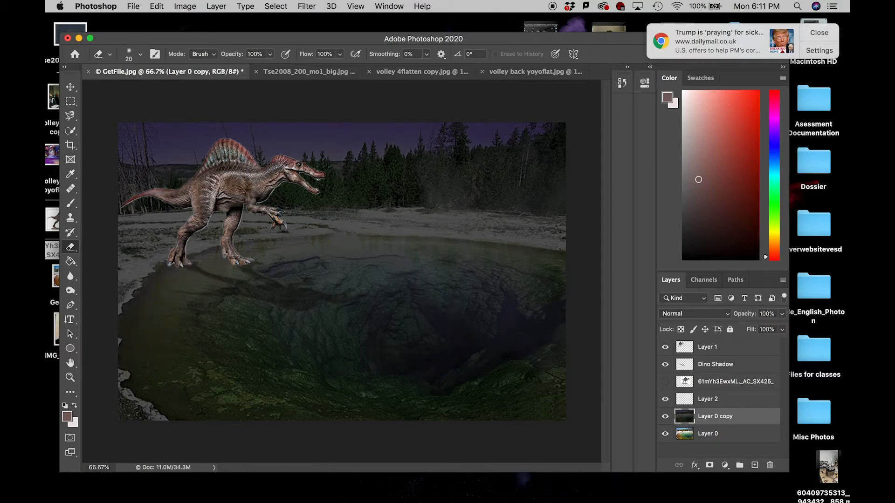
pyautogui.press(']')
pyautogui.press(']')
pyautogui.press(']')
pyautogui.press(']')
pyautogui.press(']')
pyautogui.press(']')
pyautogui.press(']')
pyautogui.press(']')
pyautogui.moveTo(239, 280)
pyautogui.mouseDown()
pyautogui.moveTo(192, 289)
pyautogui.moveTo(165, 325)
pyautogui.moveTo(168, 348)
pyautogui.moveTo(256, 397)
pyautogui.moveTo(242, 399)
pyautogui.moveTo(294, 416)
pyautogui.moveTo(231, 361)
pyautogui.moveTo(233, 298)
pyautogui.moveTo(336, 282)
pyautogui.moveTo(483, 289)
pyautogui.moveTo(531, 306)
pyautogui.moveTo(549, 338)
pyautogui.moveTo(542, 398)
pyautogui.moveTo(528, 410)
pyautogui.moveTo(426, 413)
pyautogui.moveTo(345, 401)
pyautogui.moveTo(378, 374)
pyautogui.moveTo(403, 374)
pyautogui.moveTo(306, 378)
pyautogui.moveTo(286, 367)
pyautogui.moveTo(314, 321)
pyautogui.moveTo(321, 332)
pyautogui.moveTo(421, 350)
pyautogui.moveTo(503, 351)
pyautogui.moveTo(499, 341)
pyautogui.moveTo(412, 334)
pyautogui.moveTo(491, 387)
pyautogui.moveTo(442, 359)
pyautogui.moveTo(464, 388)
pyautogui.moveTo(372, 354)
pyautogui.moveTo(495, 285)
pyautogui.moveTo(507, 306)
pyautogui.moveTo(403, 314)
pyautogui.moveTo(294, 292)
pyautogui.moveTo(352, 284)
pyautogui.moveTo(557, 321)
pyautogui.moveTo(432, 290)
pyautogui.moveTo(345, 283)
pyautogui.moveTo(279, 297)
pyautogui.mouseUp()
pyautogui.press('super+z')
pyautogui.moveTo(250, 293)
pyautogui.mouseDown()
pyautogui.moveTo(196, 305)
pyautogui.moveTo(189, 347)
pyautogui.moveTo(272, 409)
pyautogui.moveTo(438, 444)
pyautogui.moveTo(539, 438)
pyautogui.moveTo(561, 372)
pyautogui.moveTo(528, 344)
pyautogui.moveTo(482, 406)
pyautogui.moveTo(505, 321)
pyautogui.moveTo(389, 387)
pyautogui.moveTo(396, 370)
pyautogui.moveTo(329, 390)
pyautogui.moveTo(350, 365)
pyautogui.moveTo(322, 330)
pyautogui.moveTo(272, 330)
pyautogui.moveTo(289, 358)
pyautogui.moveTo(251, 340)
pyautogui.moveTo(254, 310)
pyautogui.moveTo(293, 307)
pyautogui.moveTo(392, 322)
pyautogui.moveTo(488, 352)
pyautogui.moveTo(442, 319)
pyautogui.moveTo(470, 319)
pyautogui.mouseUp()
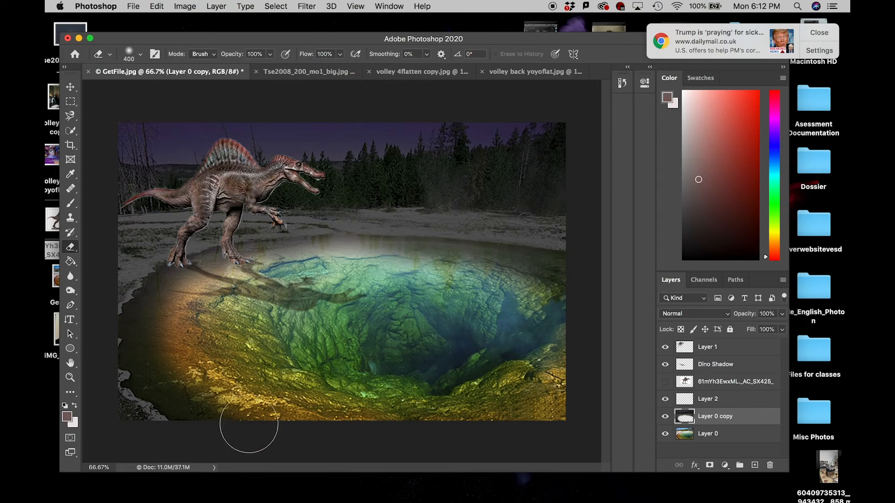
# Try to burn the area at the dinosaur's feet on the hidden layer, and ready a 20 px Burn brush on Dino Shadow.
pyautogui.click(711, 383)
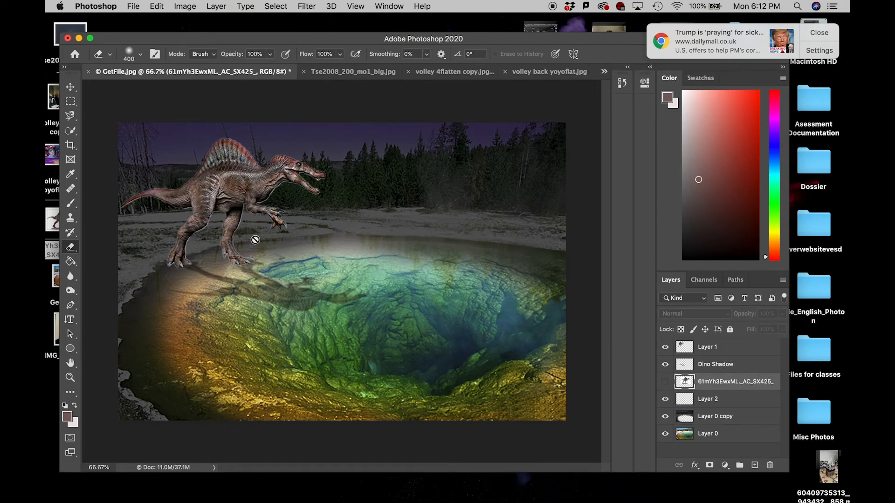
pyautogui.press('b')
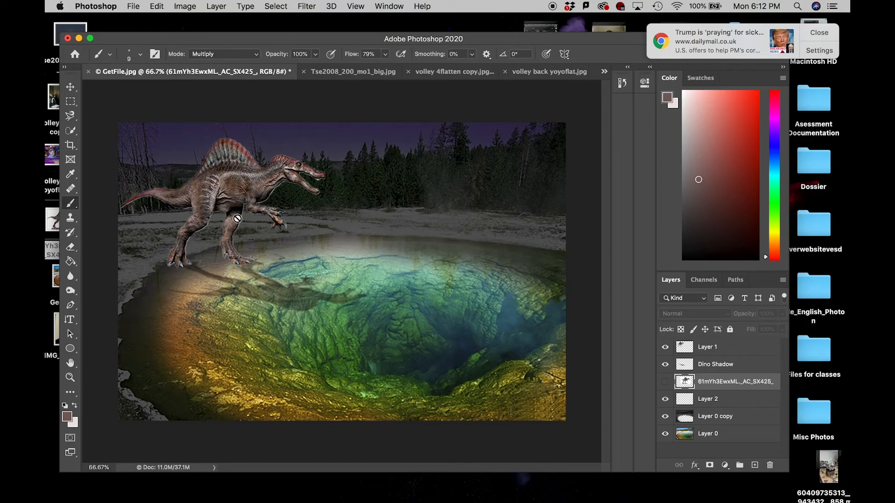
pyautogui.click(71, 291)
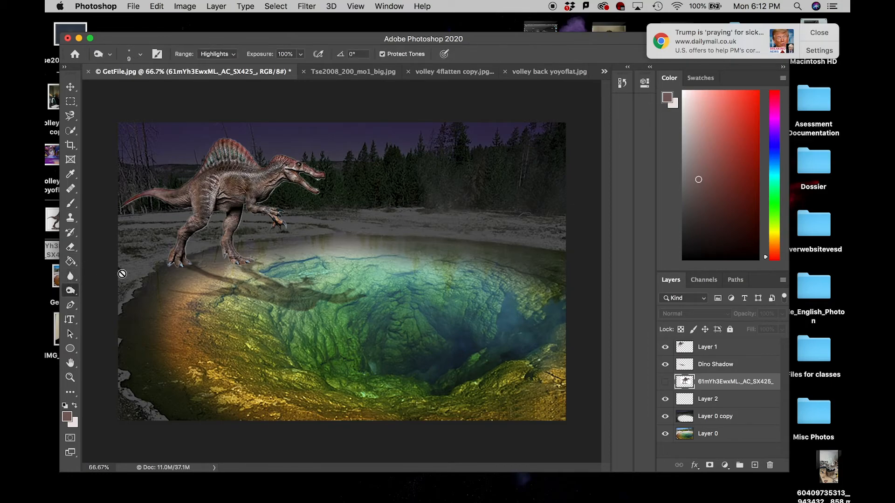
pyautogui.click(187, 255)
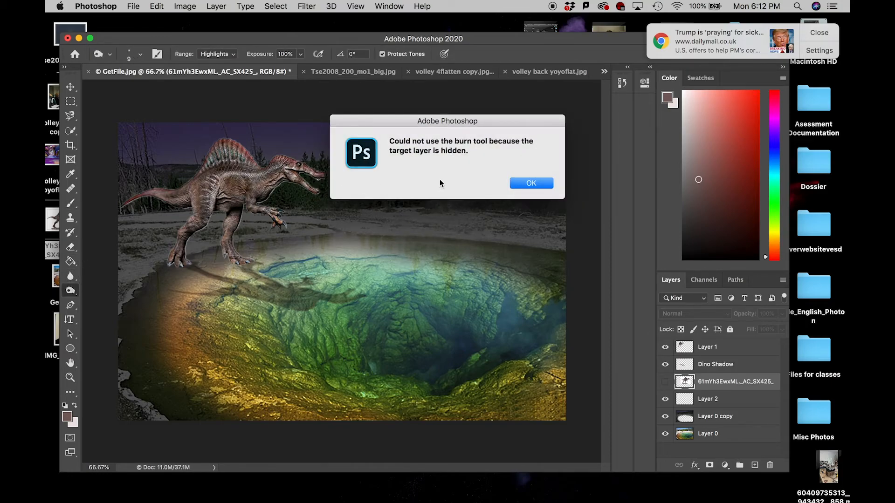
pyautogui.click(519, 182)
pyautogui.click(708, 369)
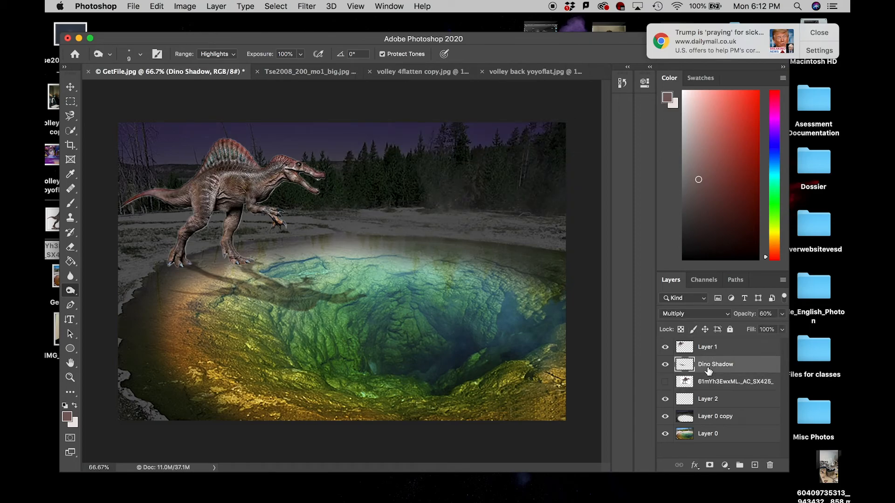
pyautogui.press(']')
pyautogui.press(']')
pyautogui.press(']')
# Compare the background with and without Layer 0 copy, temporarily hiding the dinosaur and its shadow and leaving Layer 2 hidden.
pyautogui.click(665, 347)
pyautogui.click(665, 364)
pyautogui.click(665, 399)
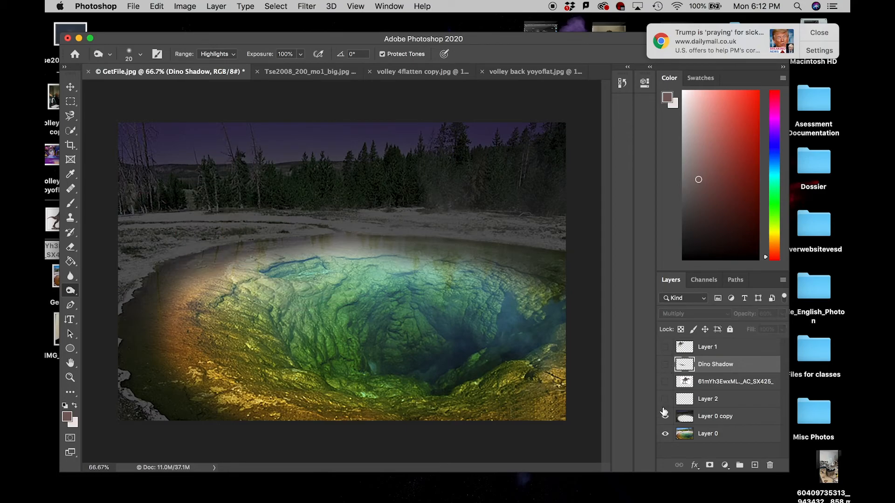
pyautogui.click(665, 416)
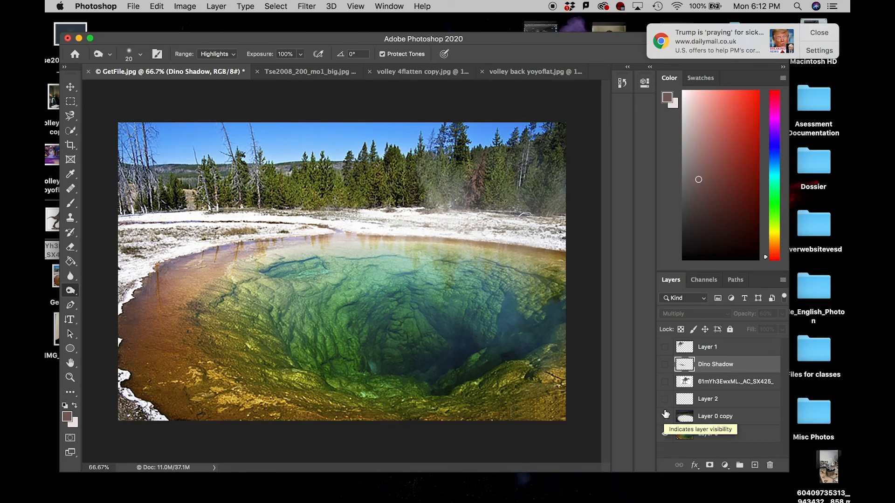
pyautogui.click(665, 417)
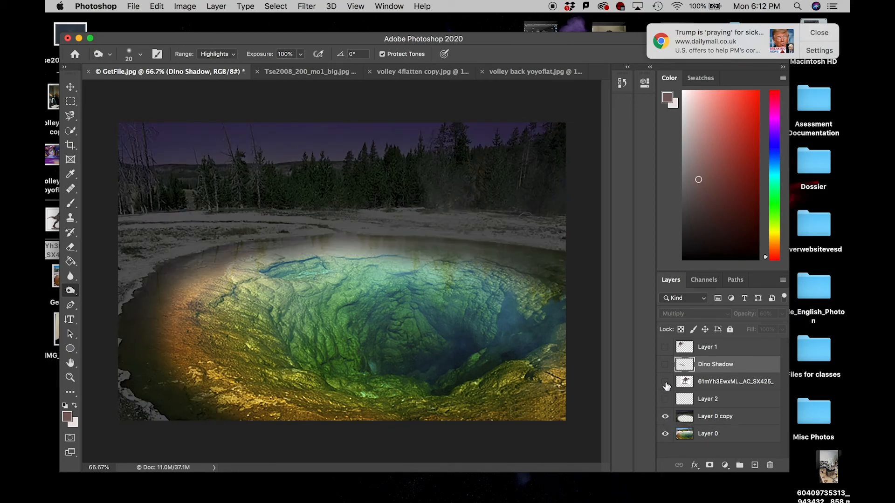
pyautogui.click(665, 364)
pyautogui.click(665, 348)
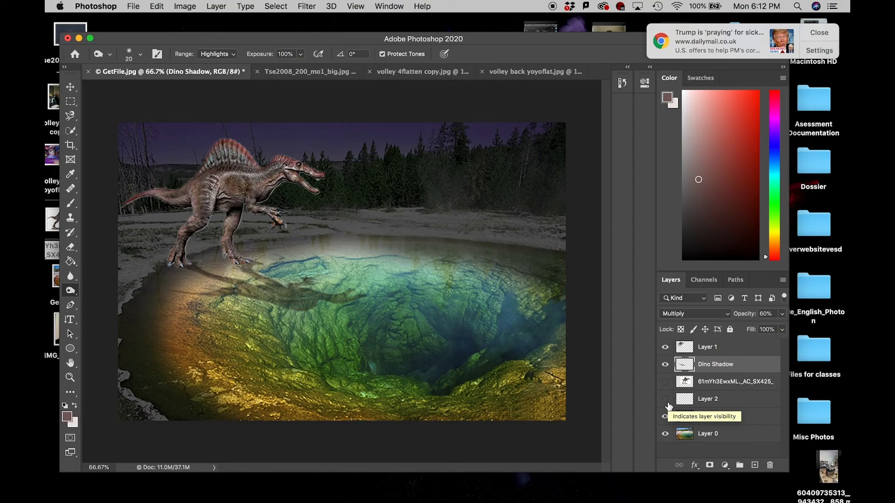
# Save a JPEG copy of the composite to the Desktop as Dinopool.jpg at maximum quality 12.
pyautogui.click(127, 7)
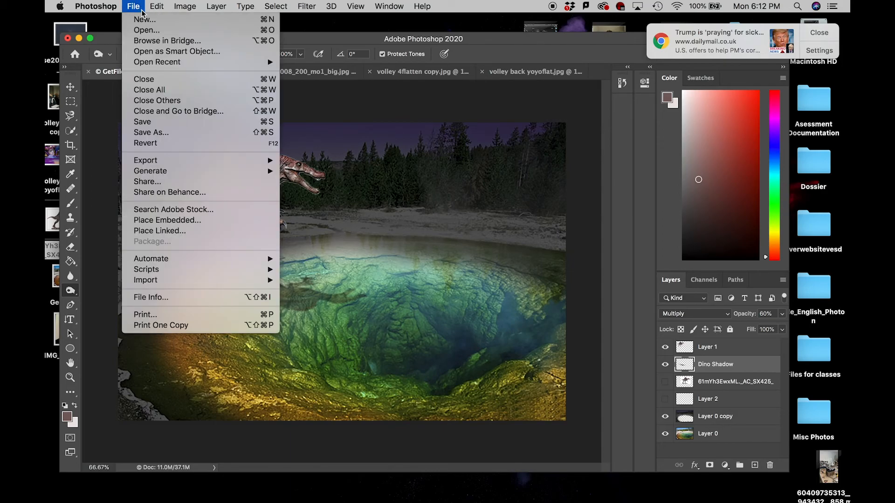
pyautogui.click(144, 122)
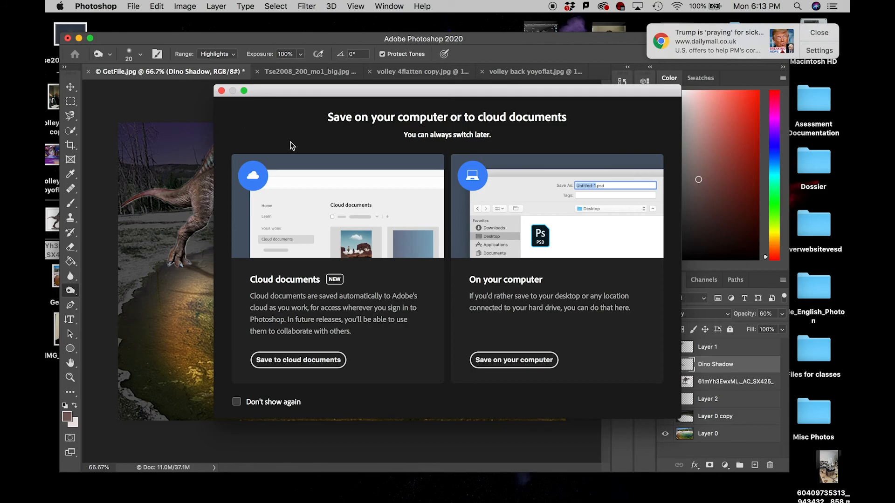
pyautogui.click(504, 369)
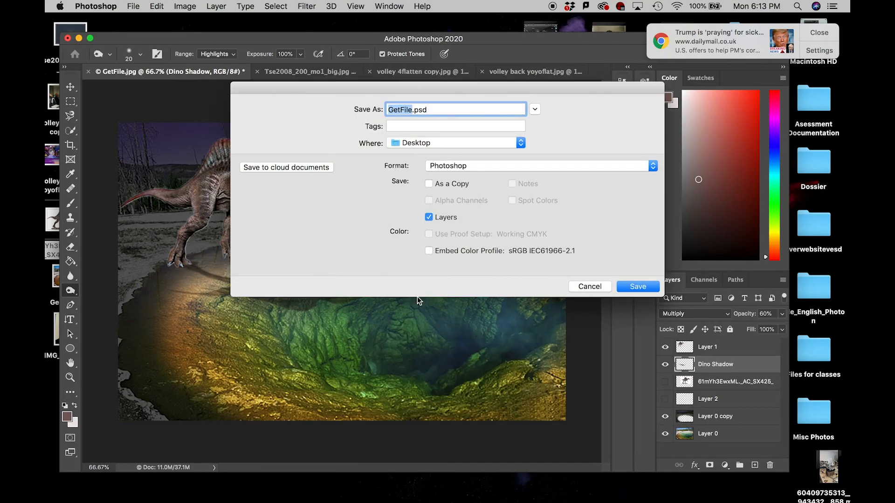
pyautogui.click(468, 163)
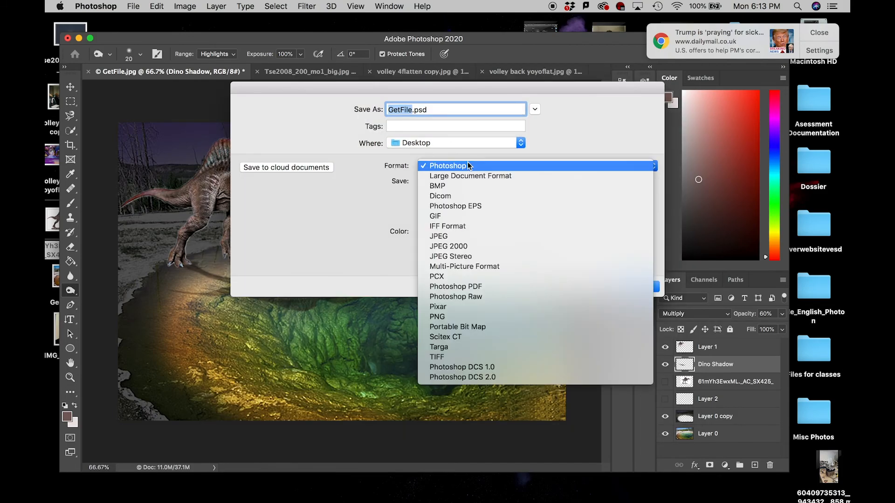
pyautogui.click(458, 238)
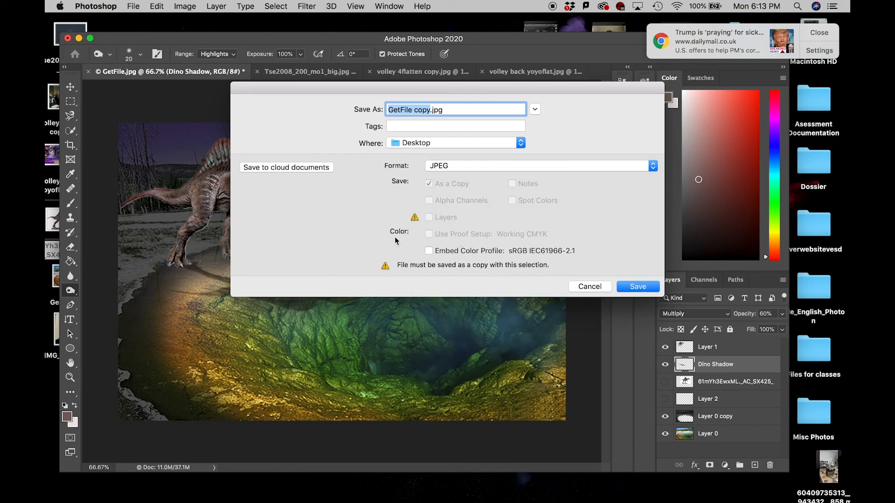
pyautogui.press('BackSpace')
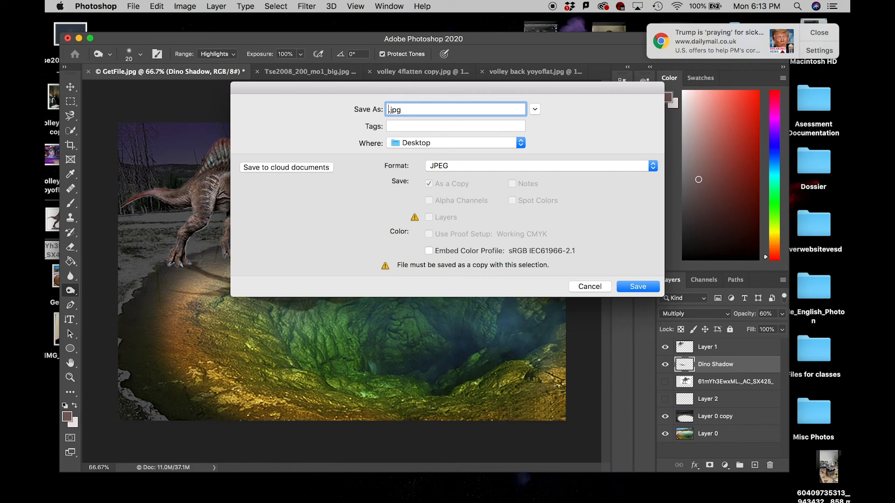
pyautogui.write('Dinopool')
pyautogui.click(638, 287)
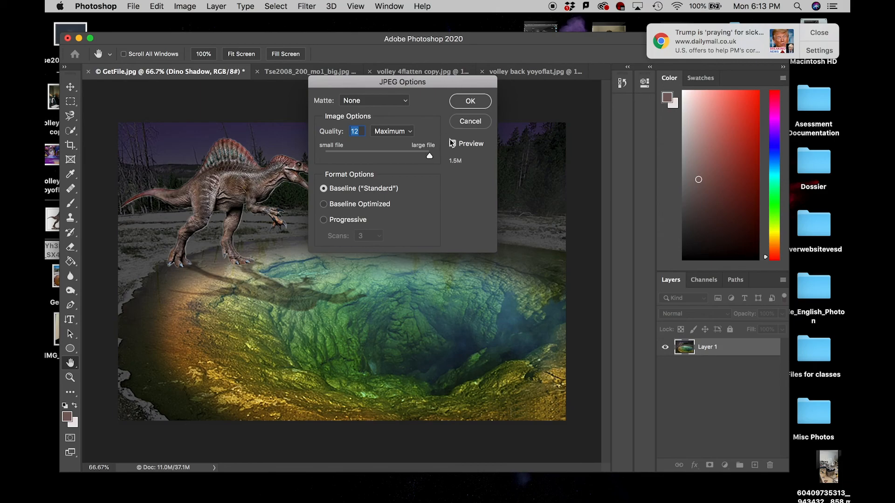
pyautogui.click(457, 105)
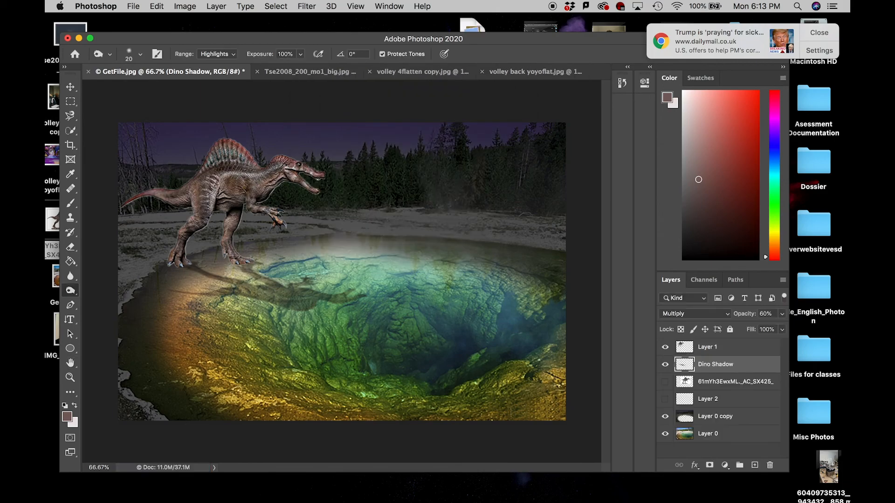